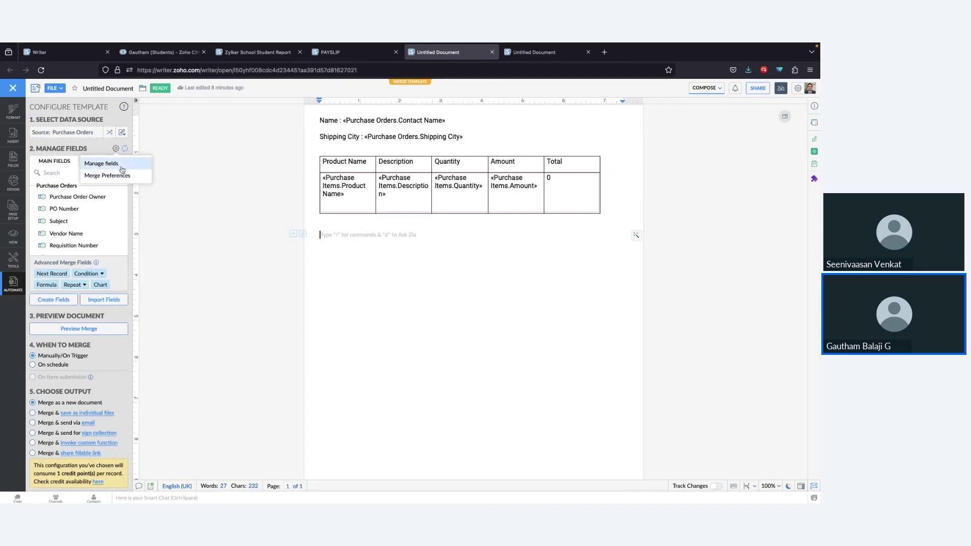
Configure the Due Date main field so its output date format matches the data source's format, and save the field settings
click(123, 169)
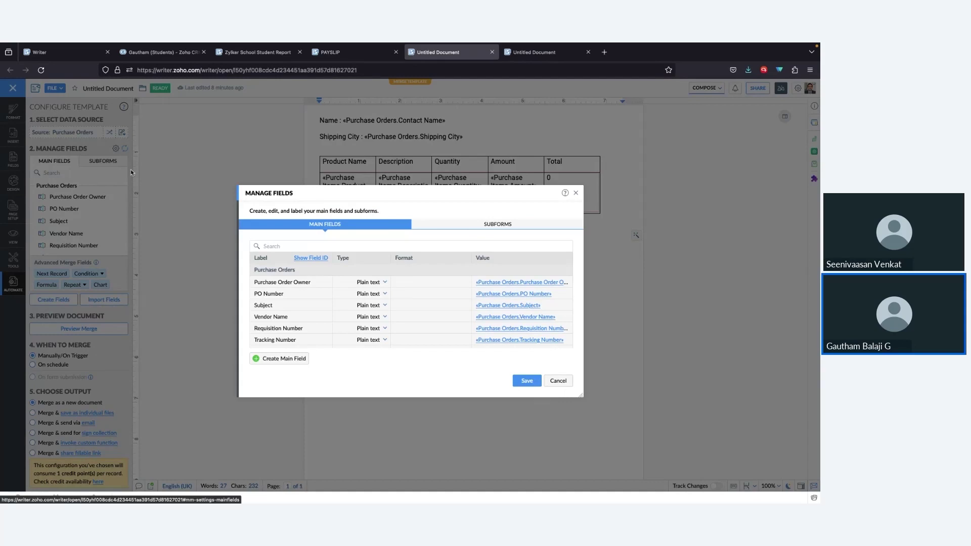
click(329, 245)
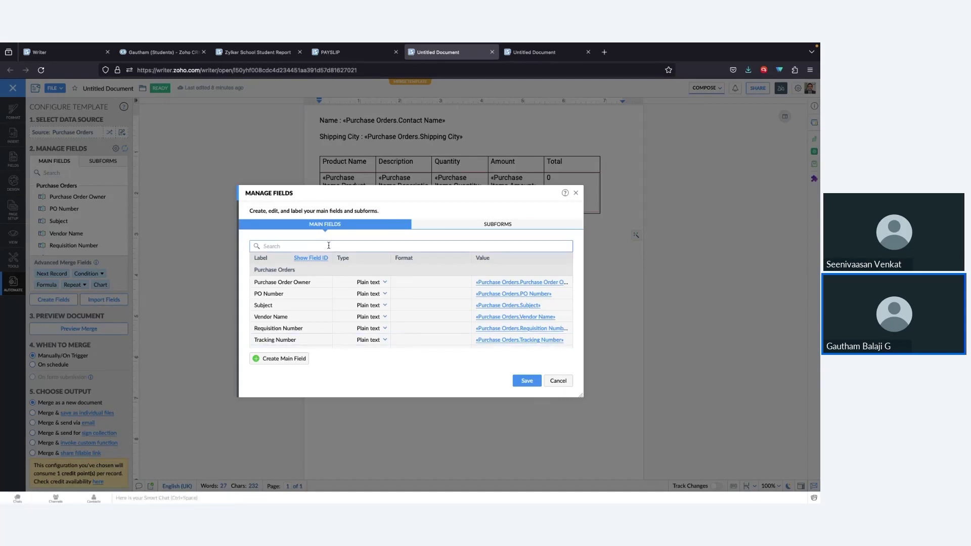
text(due)
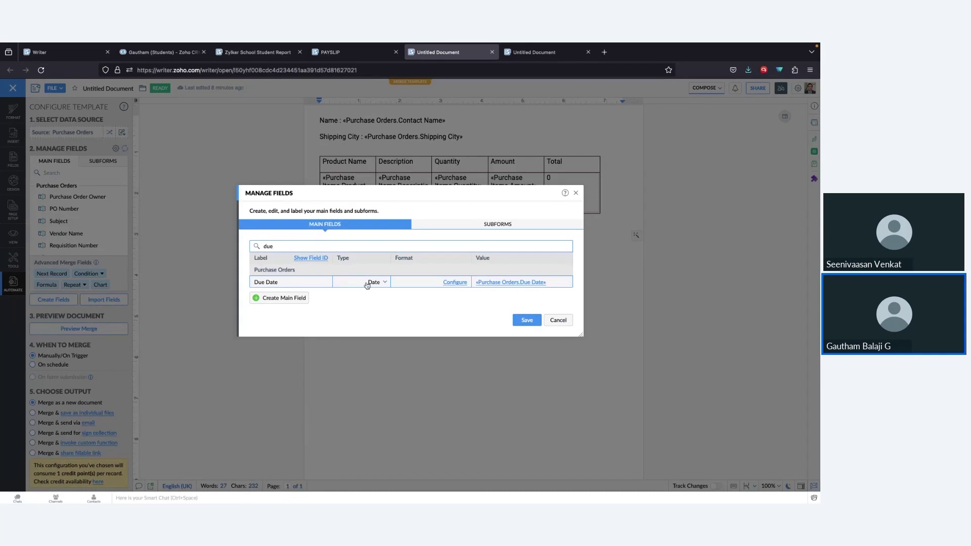
click(454, 288)
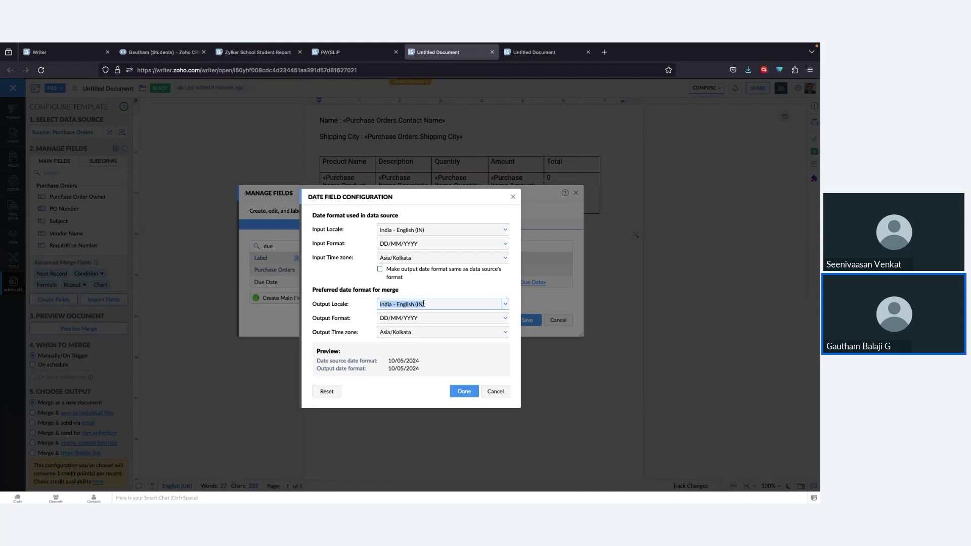
click(380, 270)
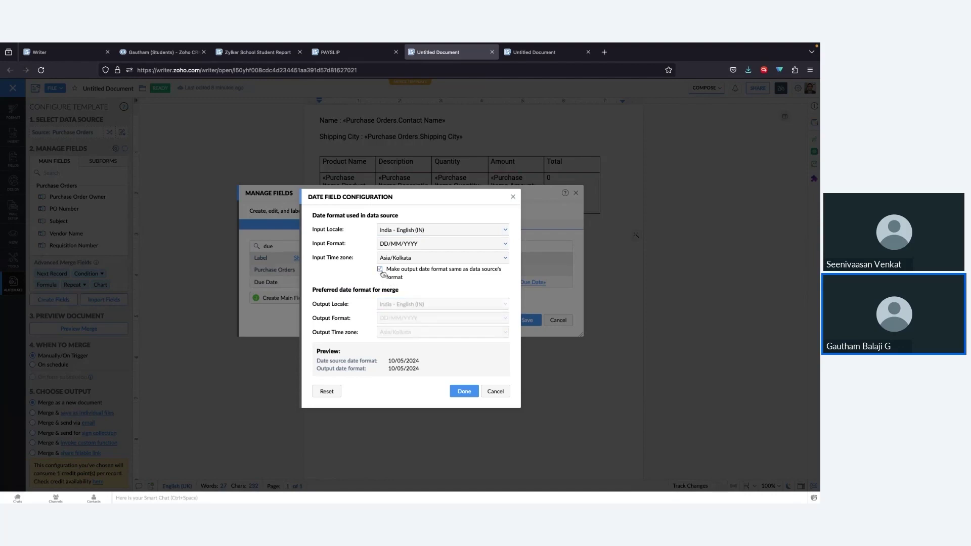
click(466, 395)
click(529, 324)
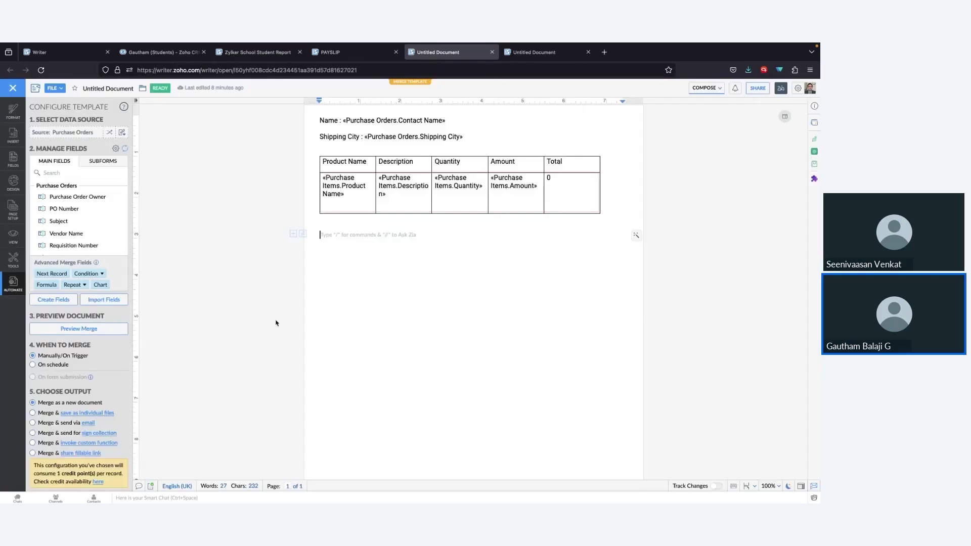
Find the Due Date merge field and insert it below the table, followed by a new line
click(83, 174)
text(due)
click(61, 197)
key(Return)
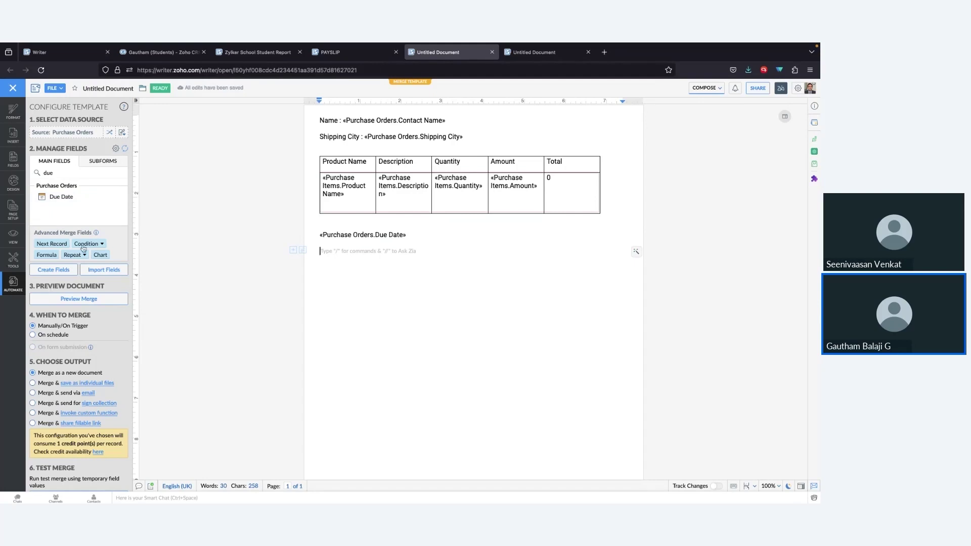
Start a new merge formula below the due date using the DATEDIF function
click(48, 256)
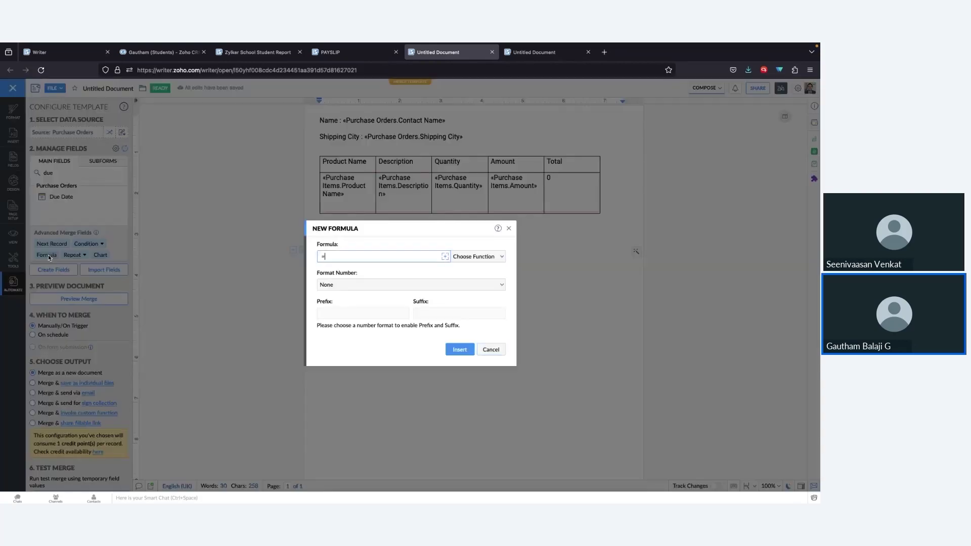
click(445, 256)
mouse_move(469, 279)
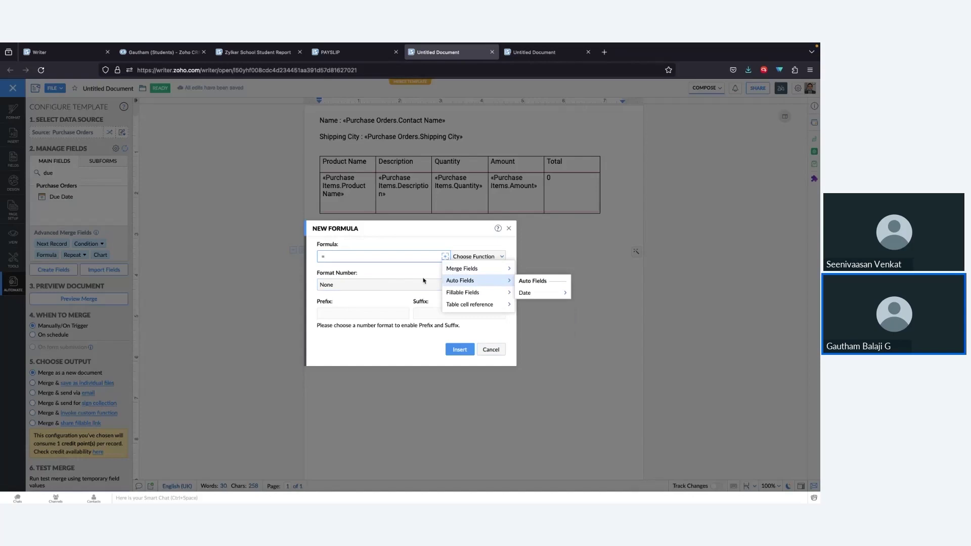
click(484, 256)
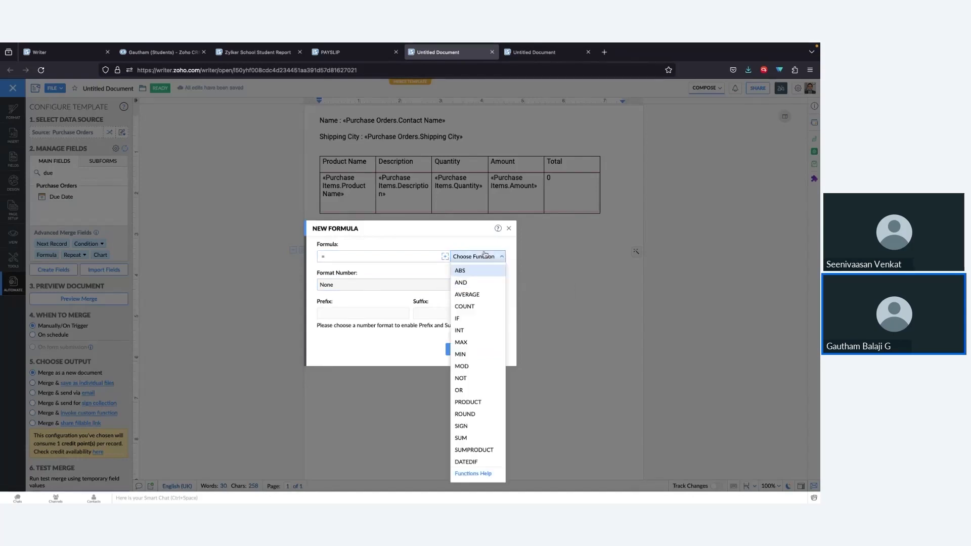
click(466, 462)
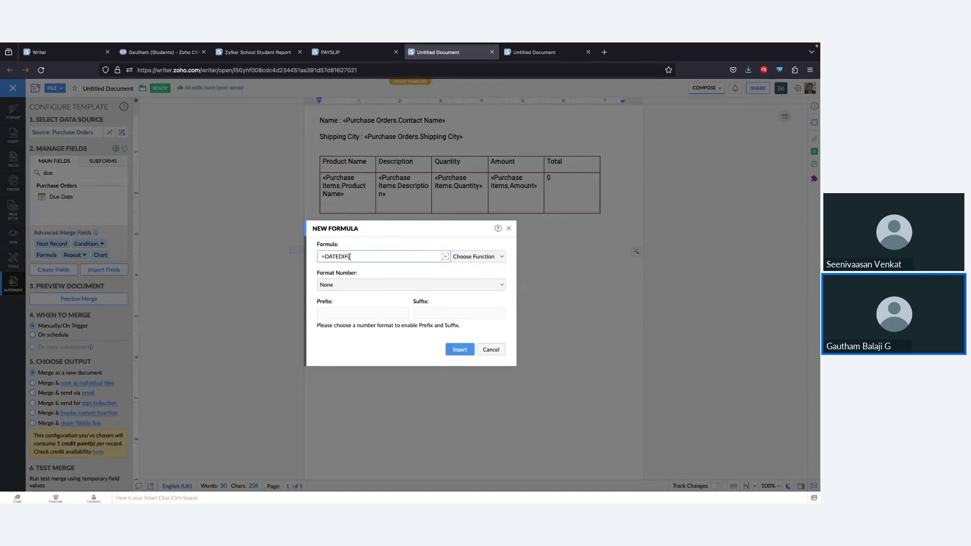
Set the fixed date 01/02/2023 as the first DATEDIF argument, followed by a comma
click(445, 256)
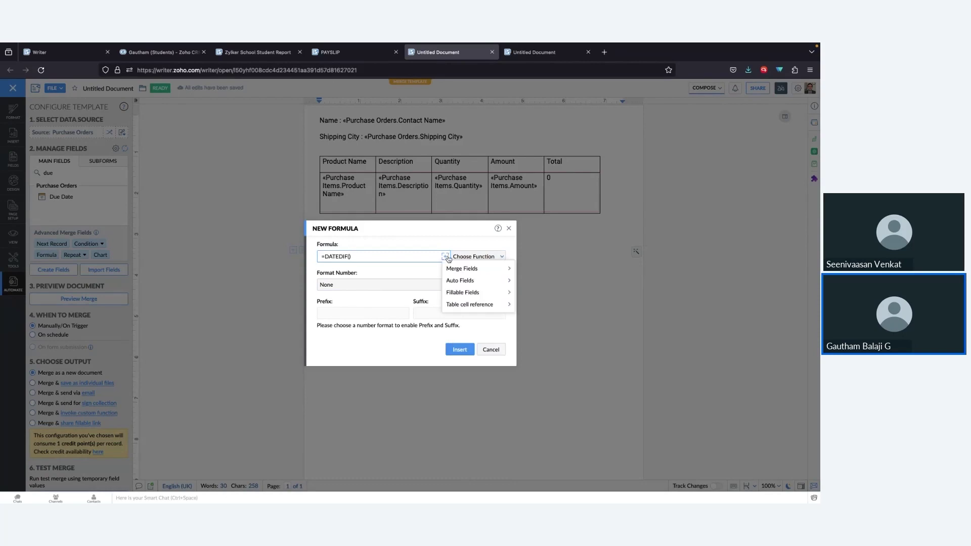
mouse_move(484, 282)
mouse_move(556, 294)
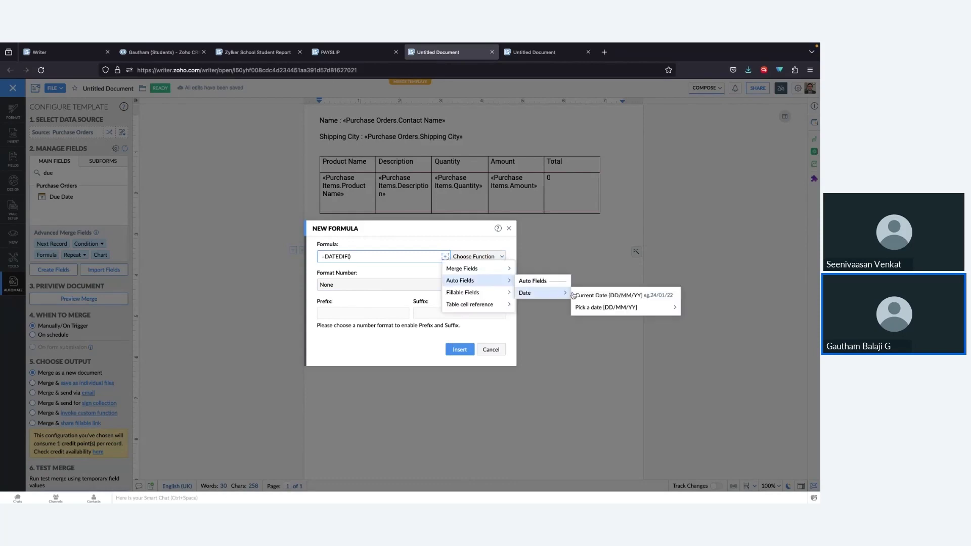
mouse_move(602, 312)
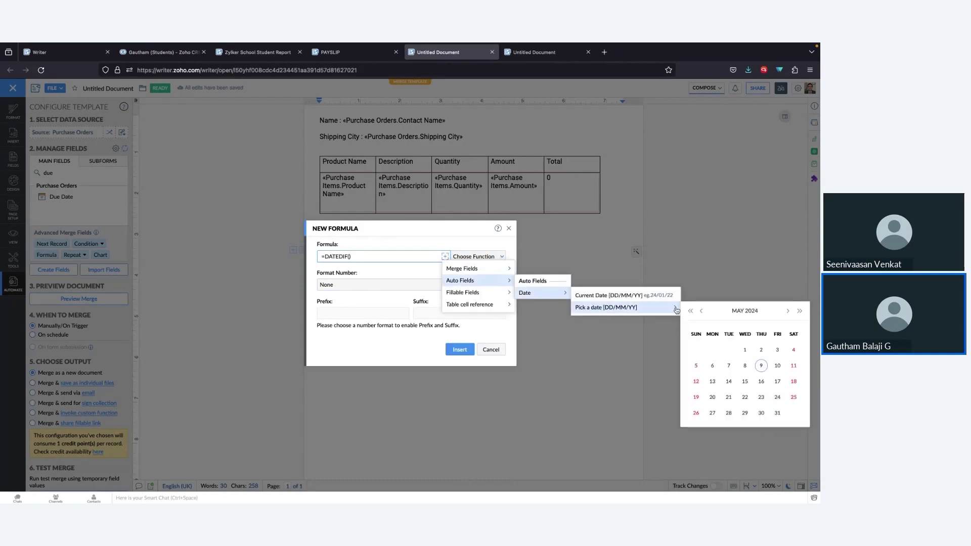
click(703, 312)
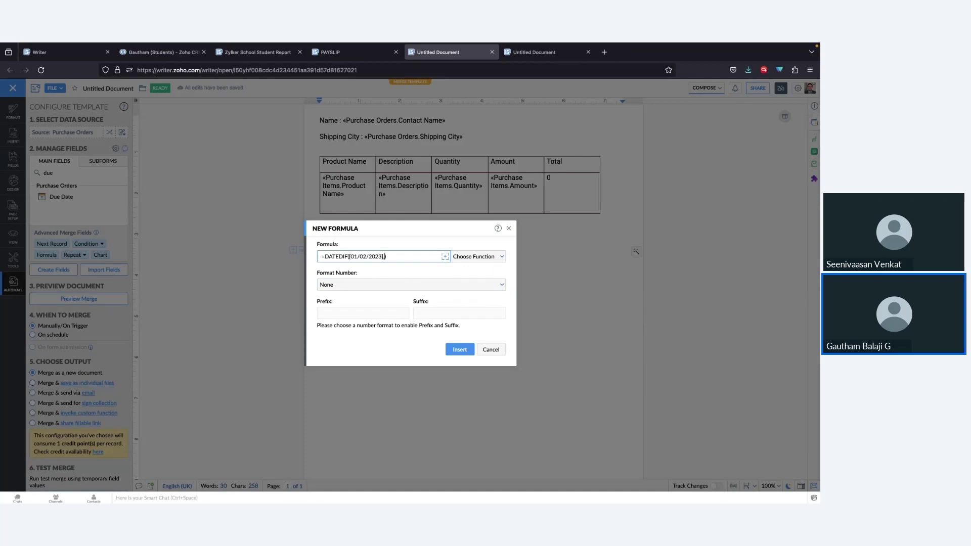
Add the Purchase Orders Due Date merge field as the second DATEDIF argument
click(446, 258)
mouse_move(452, 270)
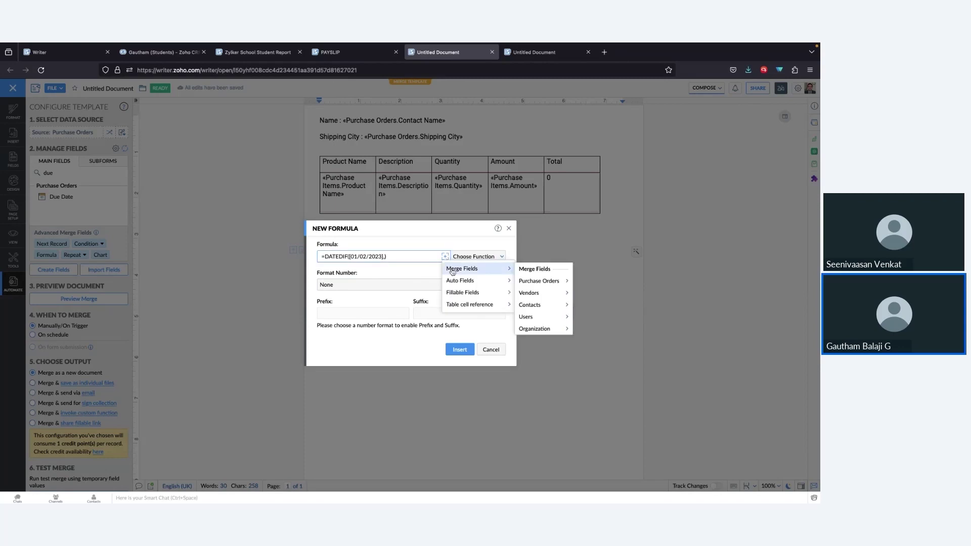
mouse_move(540, 282)
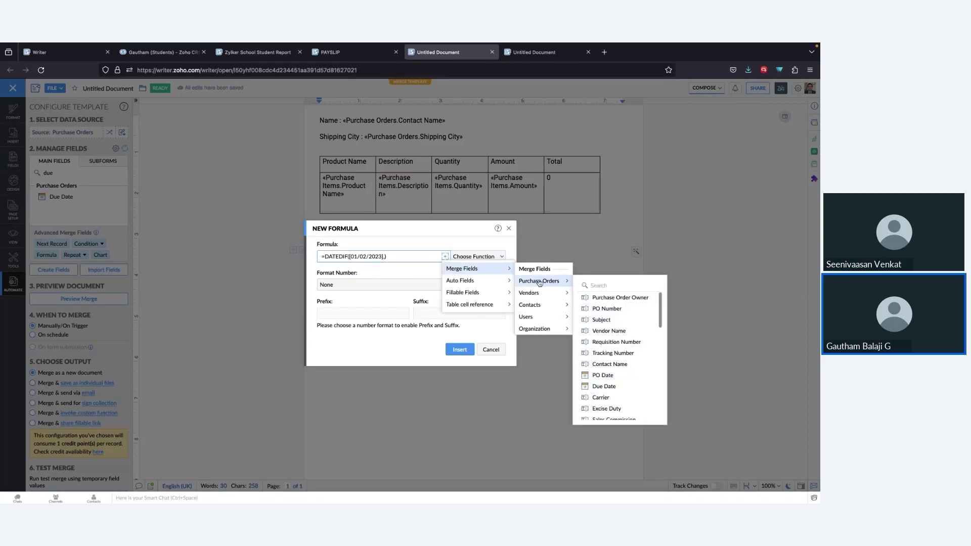
click(604, 387)
mouse_move(445, 294)
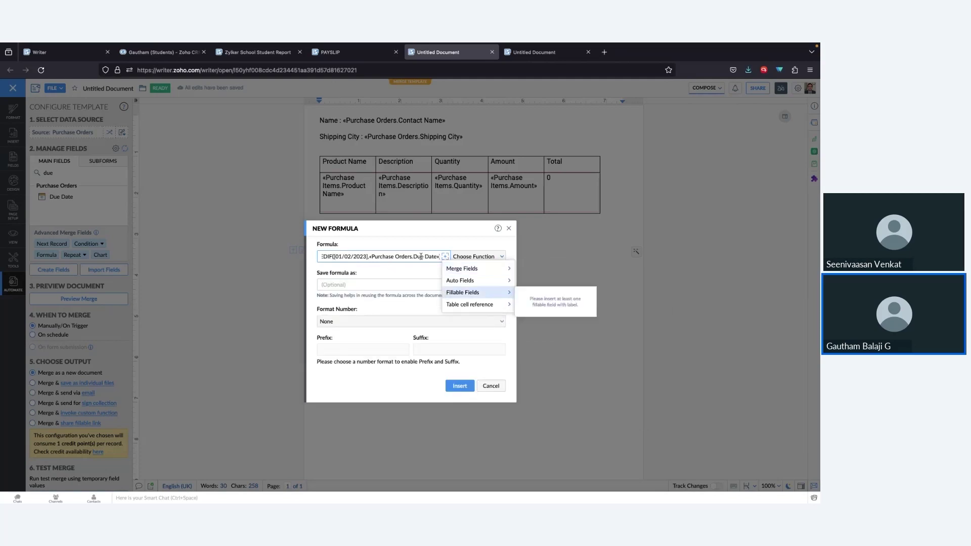
click(439, 257)
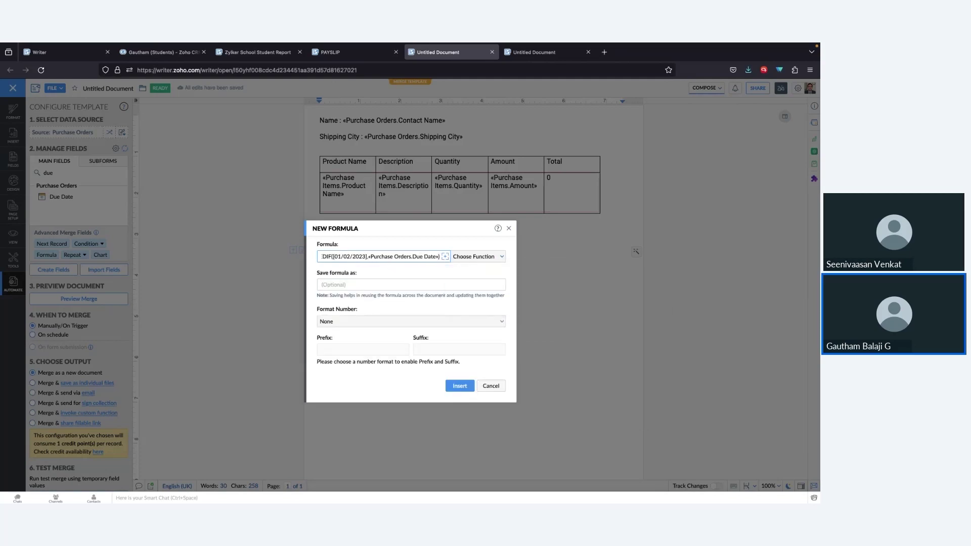
text())
Complete the DATEDIF formula with the unit "M", insert it into the document and preview the merge
text(,"")
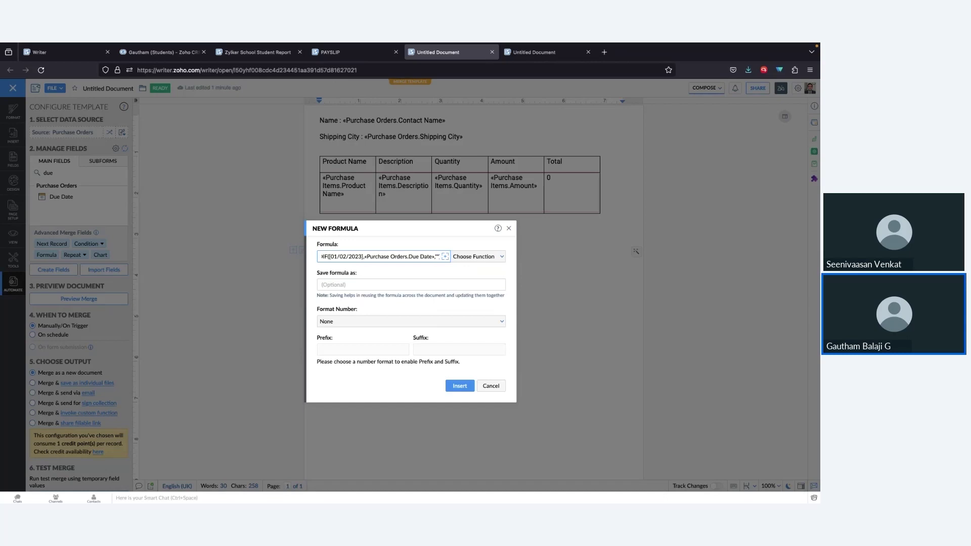
key(Left)
text(M"))
click(460, 386)
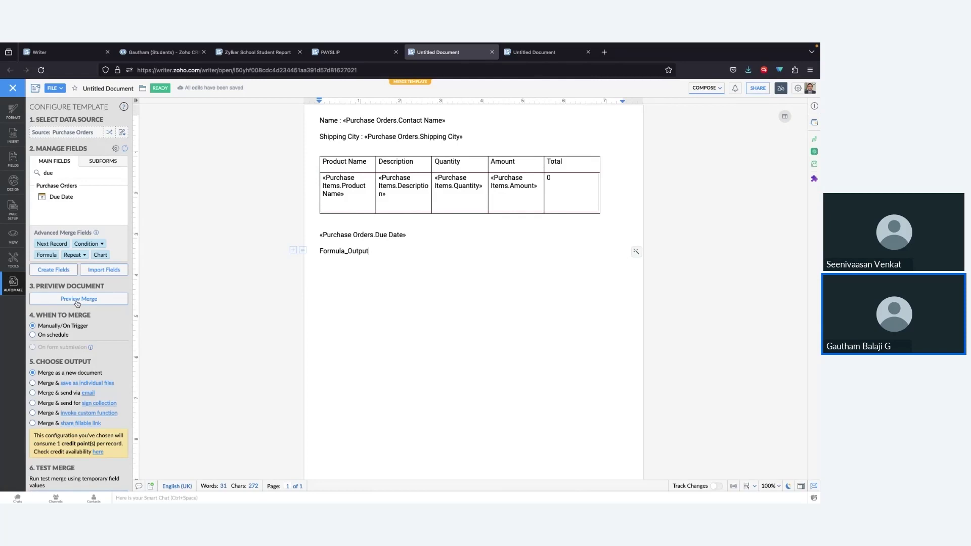
click(77, 299)
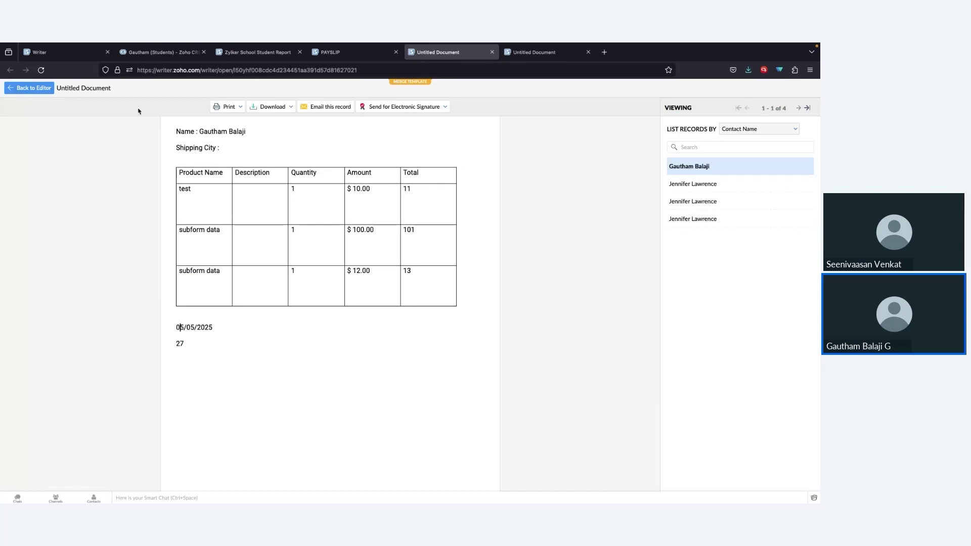
Return to the editor, change the DATEDIF formula's unit to days and preview the merge again
click(50, 90)
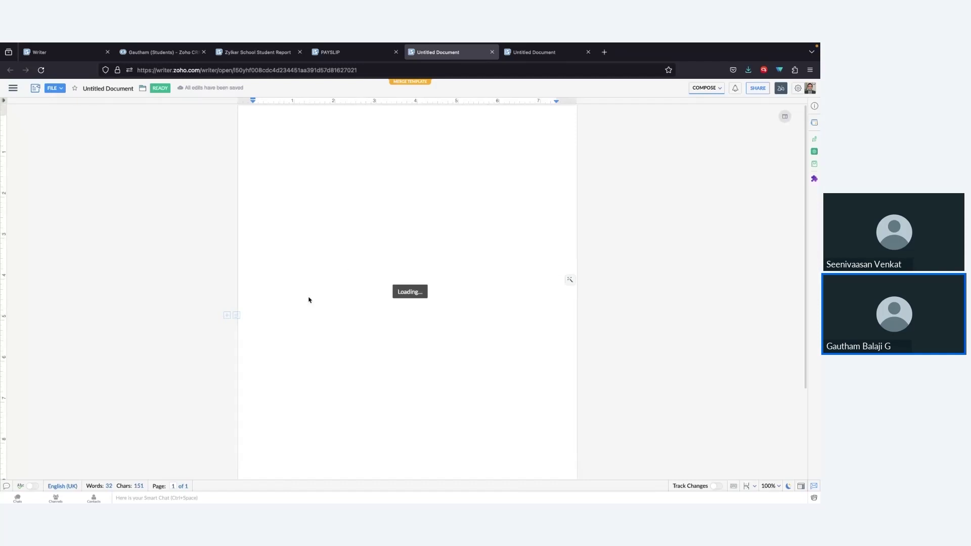
click(342, 251)
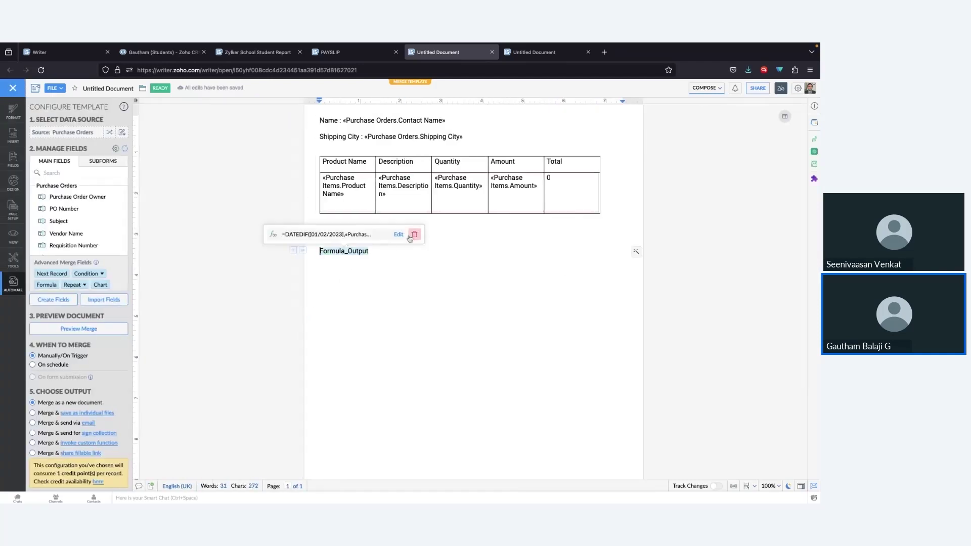
click(399, 234)
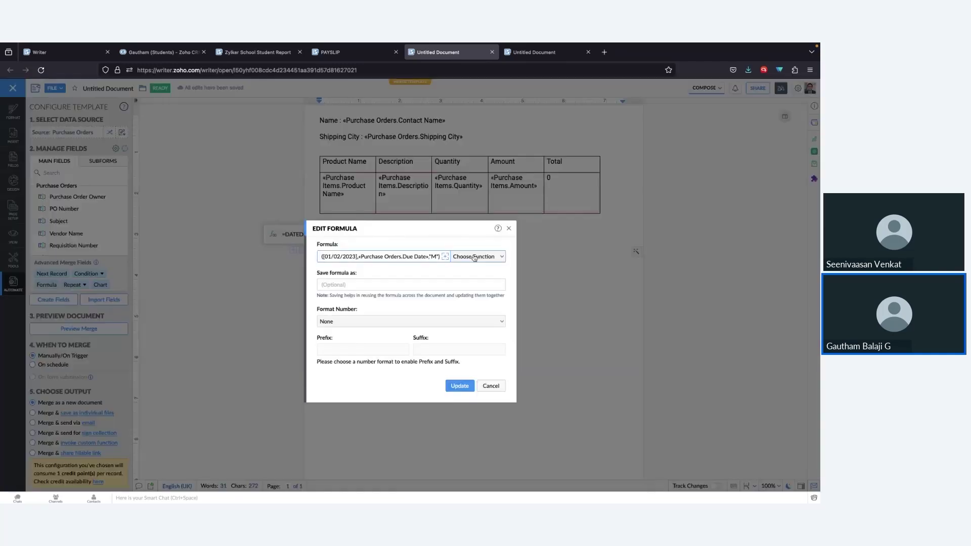
click(459, 385)
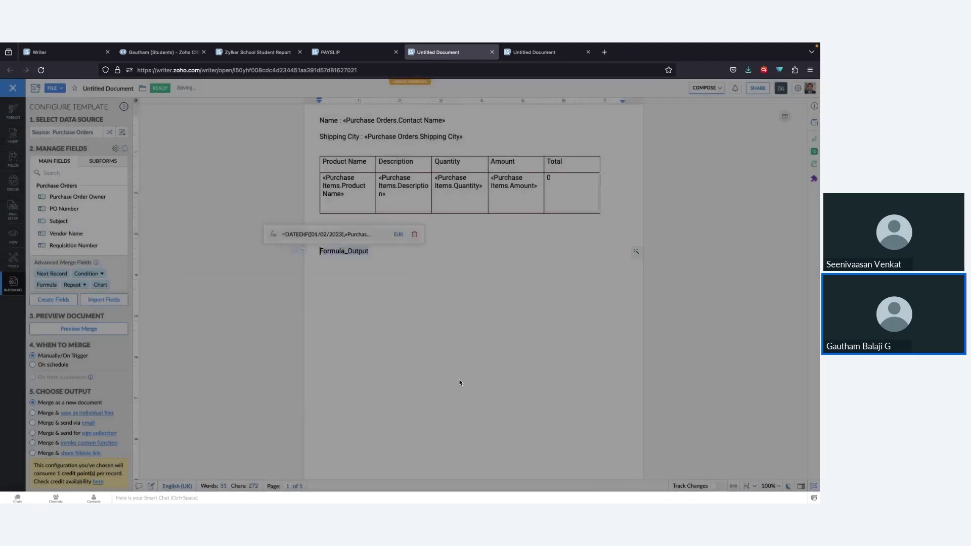
click(75, 328)
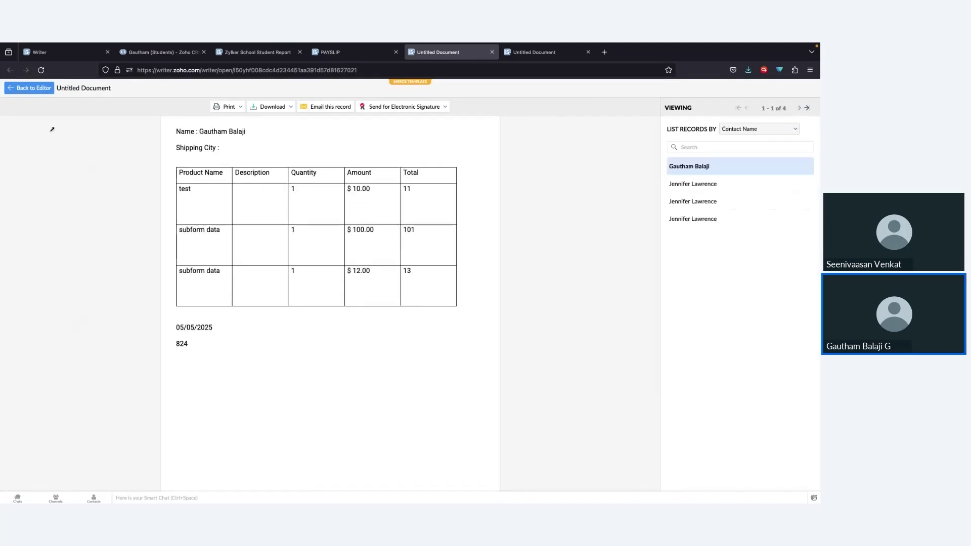
key(alt+Tab)
click(605, 308)
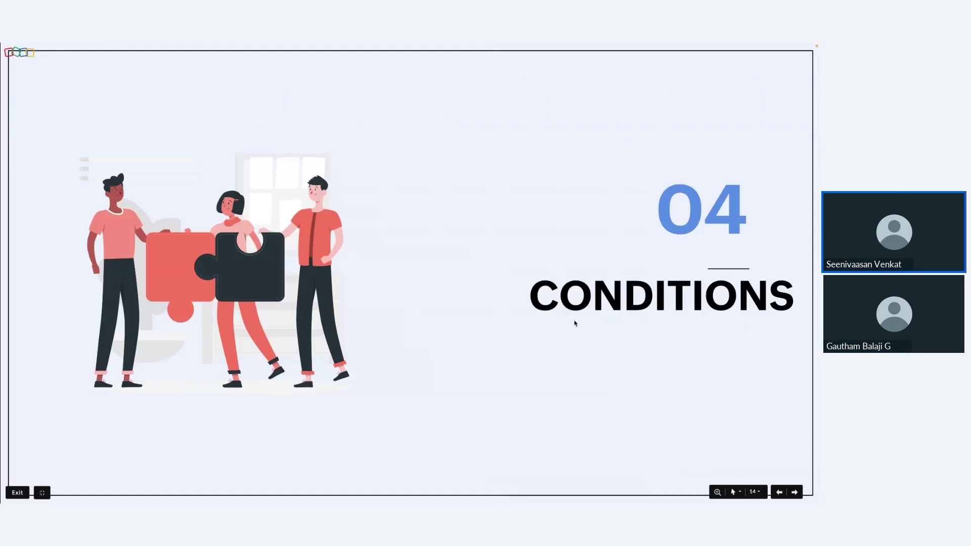
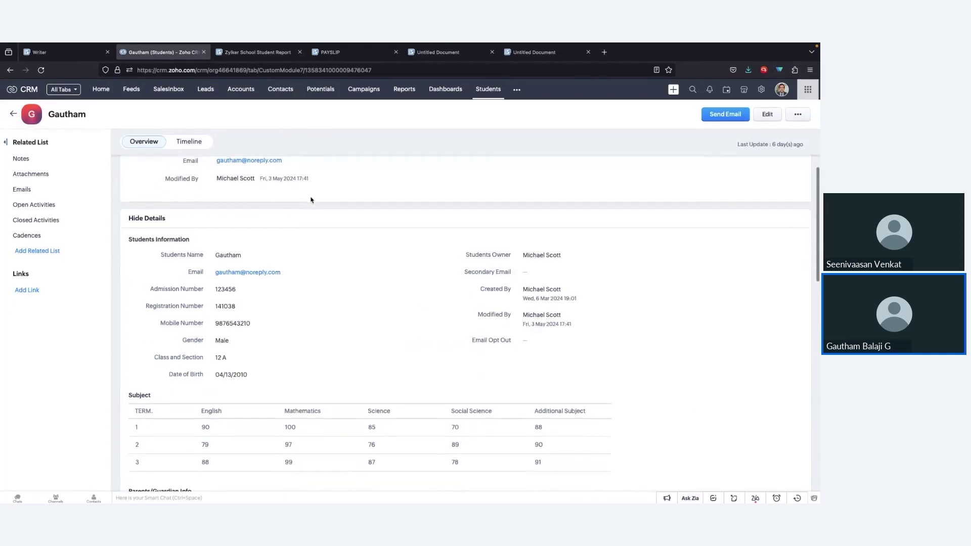
Review the student record in Zoho CRM, including subject marks, parent and guardian info, payment details and feedback
scroll(302, 289, down, 1)
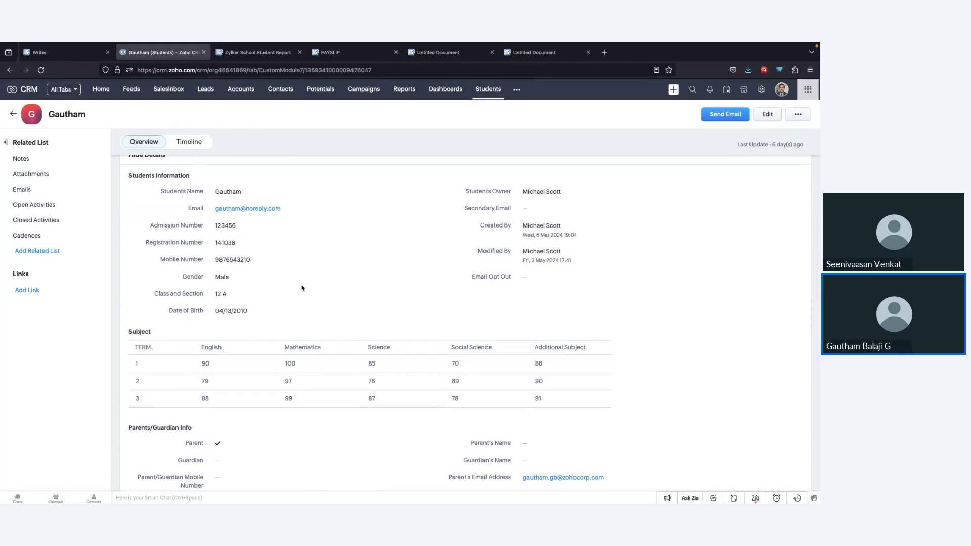
scroll(302, 288, down, 3)
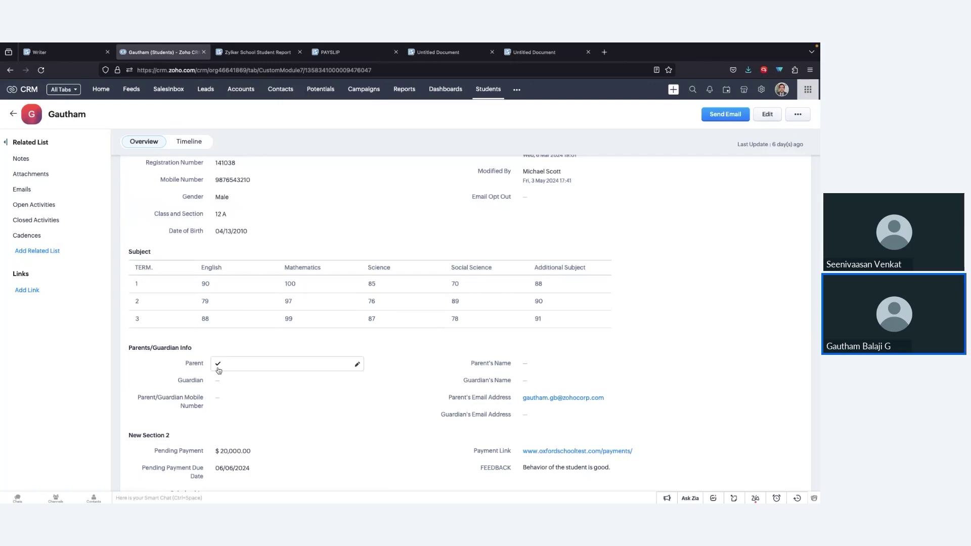
scroll(218, 371, down, 2)
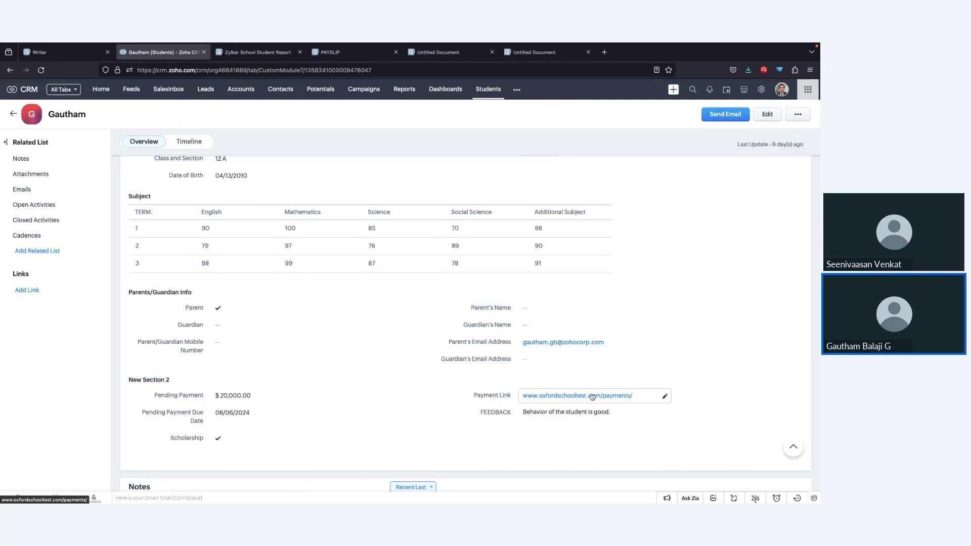
Switch to the Zylker School Student Report template in Zoho Writer and inspect the if/else condition on the parent and guardian name
click(258, 52)
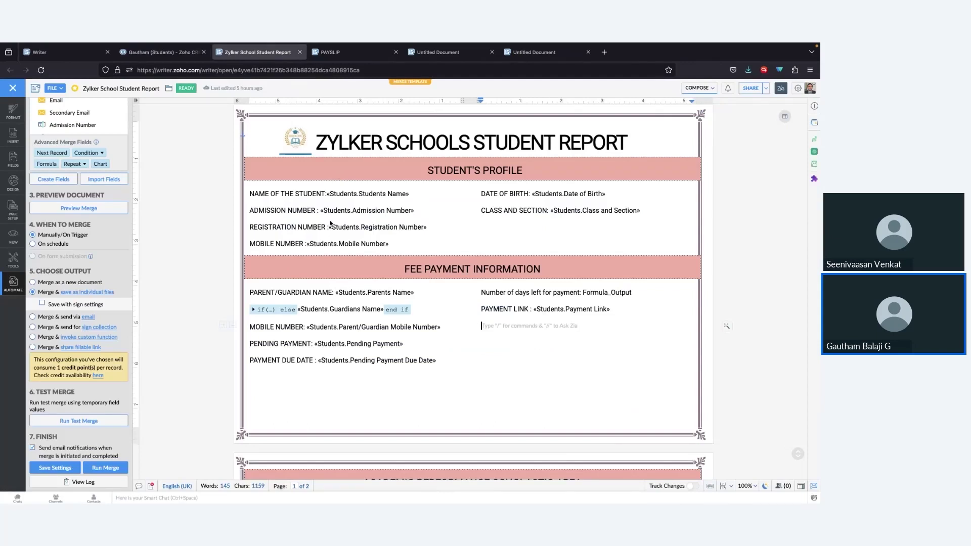
click(261, 312)
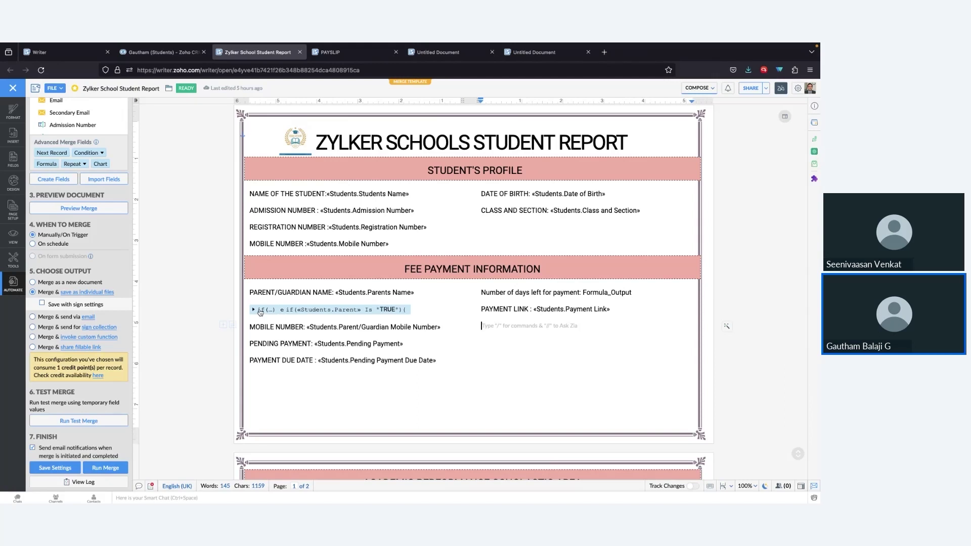
click(261, 312)
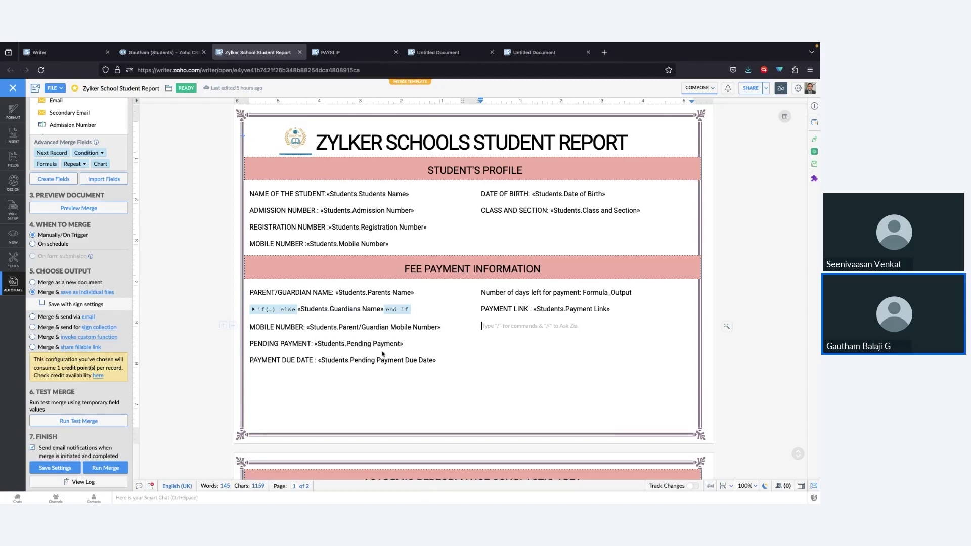
Inspect the DATEDIF formula behind the number of days left for payment, checking its date format and due-date field, without changing it
click(613, 292)
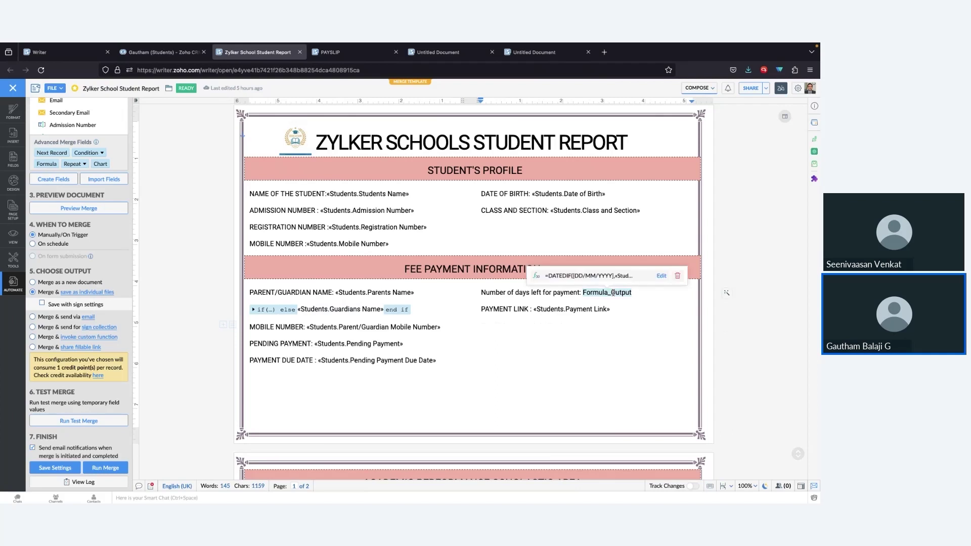
click(661, 276)
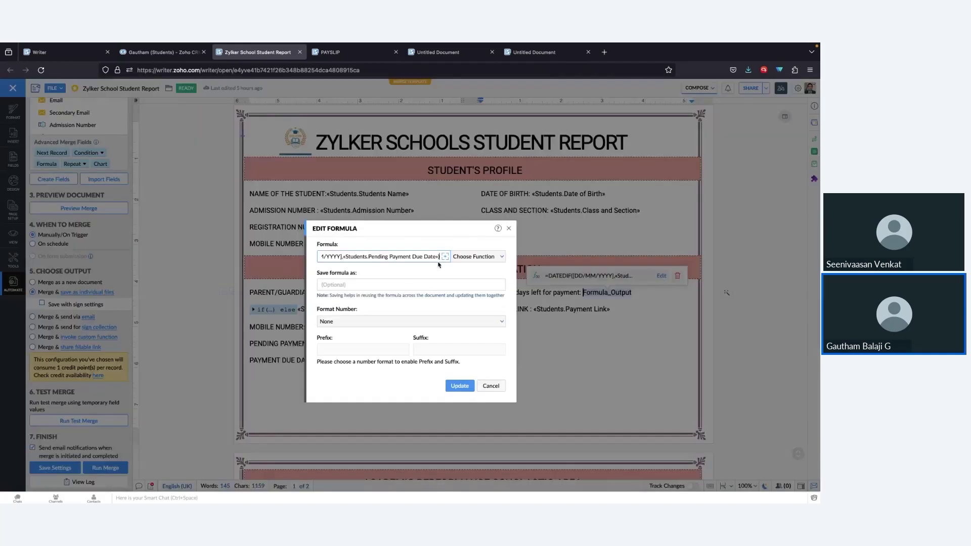
click(354, 257)
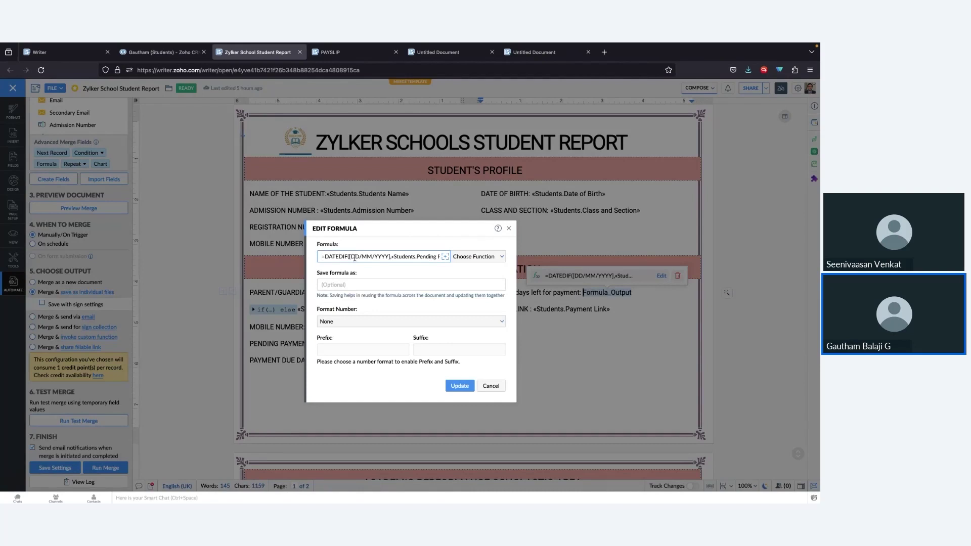
drag(349, 257, 389, 258)
drag(393, 258, 457, 264)
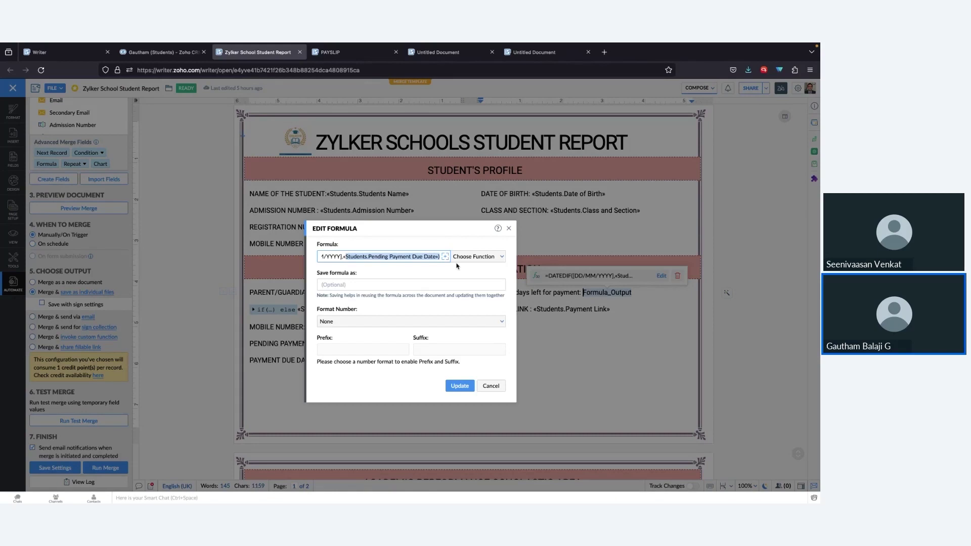
click(335, 256)
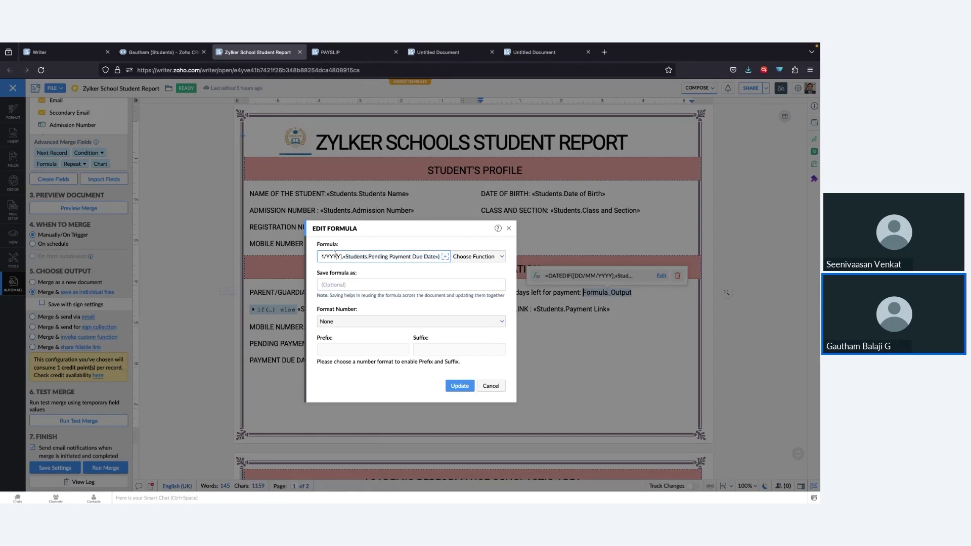
click(491, 386)
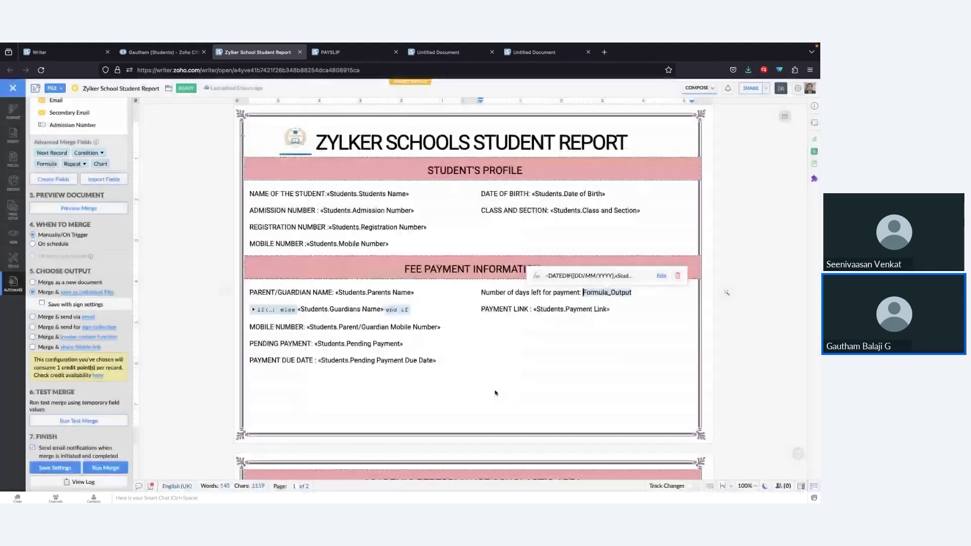
Inspect the Payment Link field's settings under Fee Payment Information, focusing on its value configuration, and leave them unchanged
scroll(551, 350, down, 1)
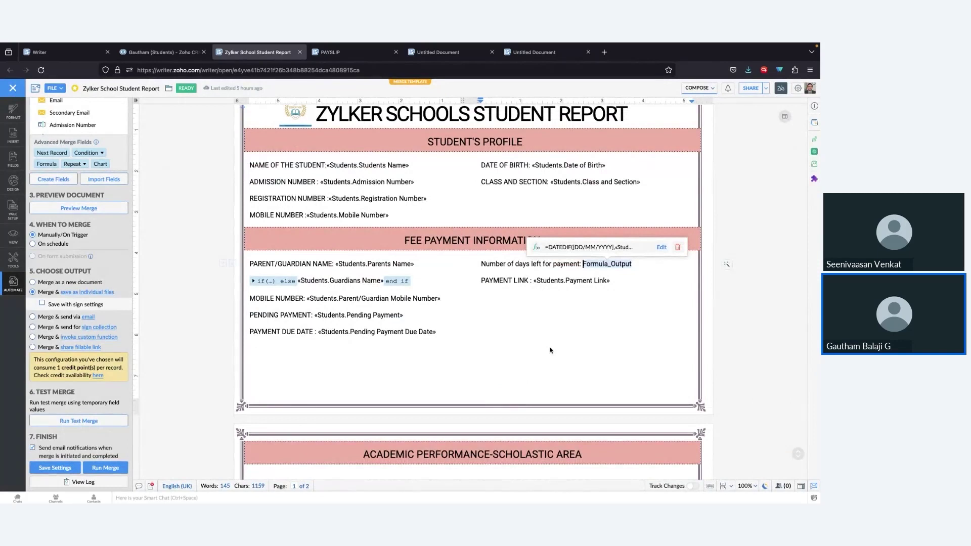
click(575, 281)
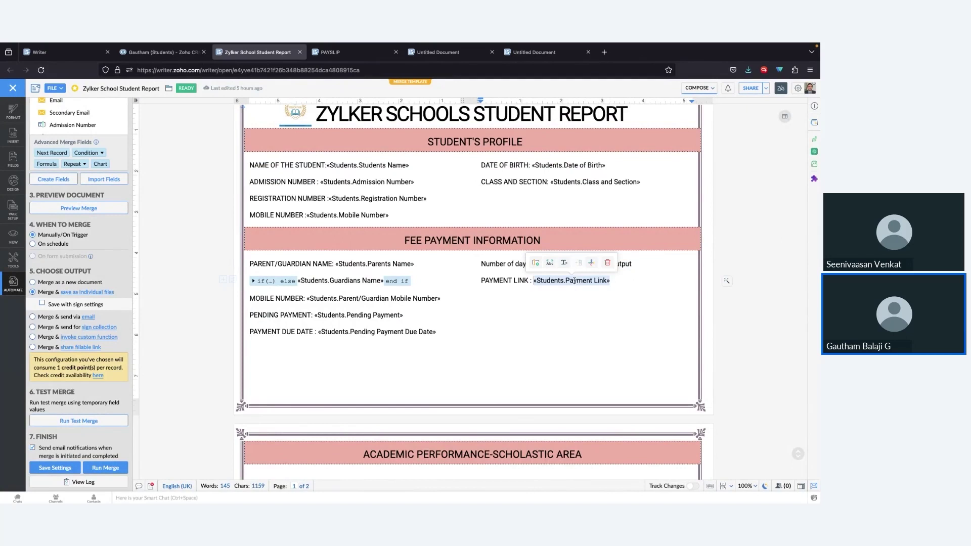
click(537, 264)
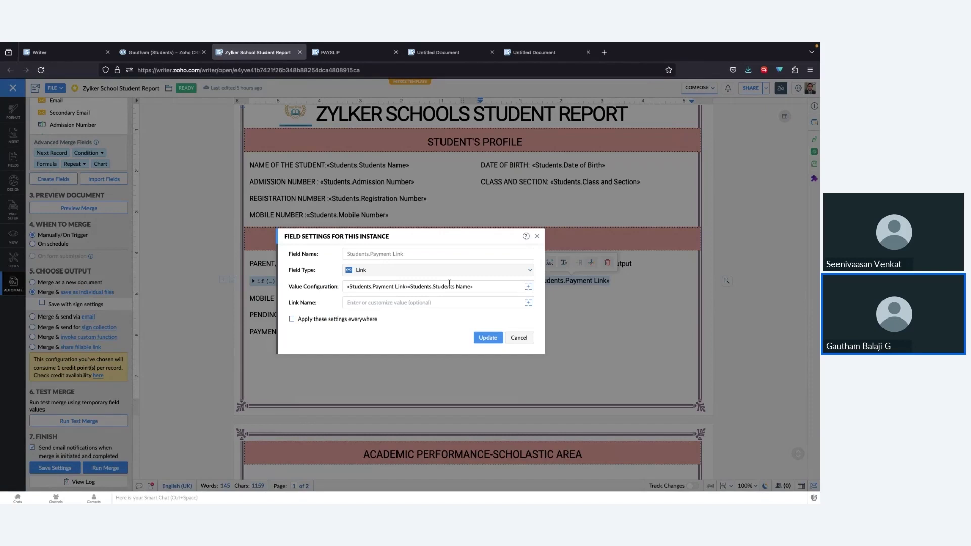
click(408, 286)
drag(407, 286, 352, 285)
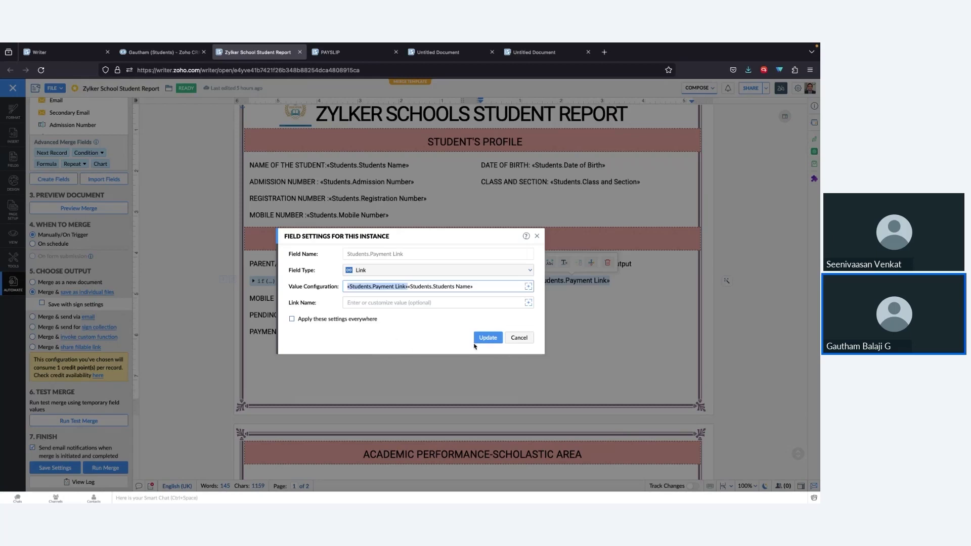
click(519, 337)
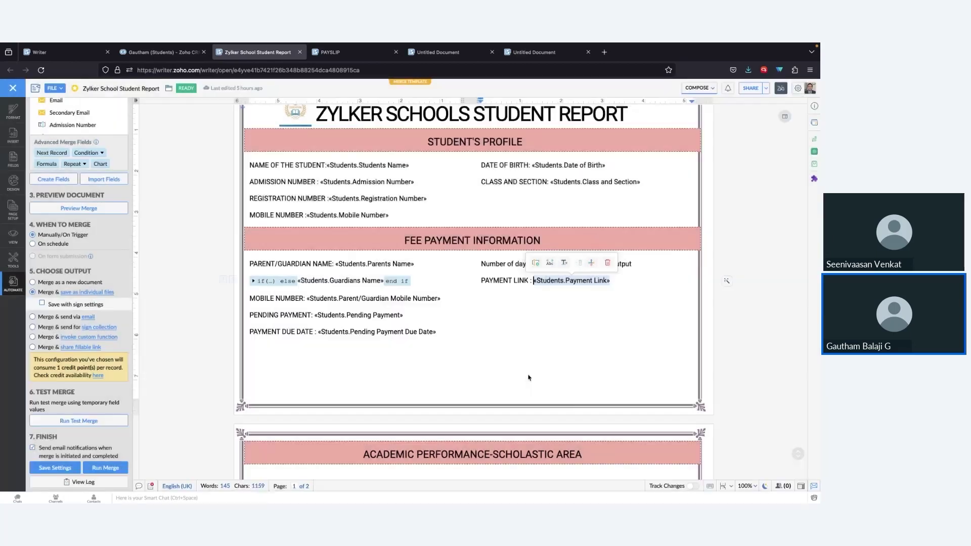
Inspect the value configuration of the Subject.Total field in the academic performance table and close its settings unchanged
scroll(453, 334, down, 3)
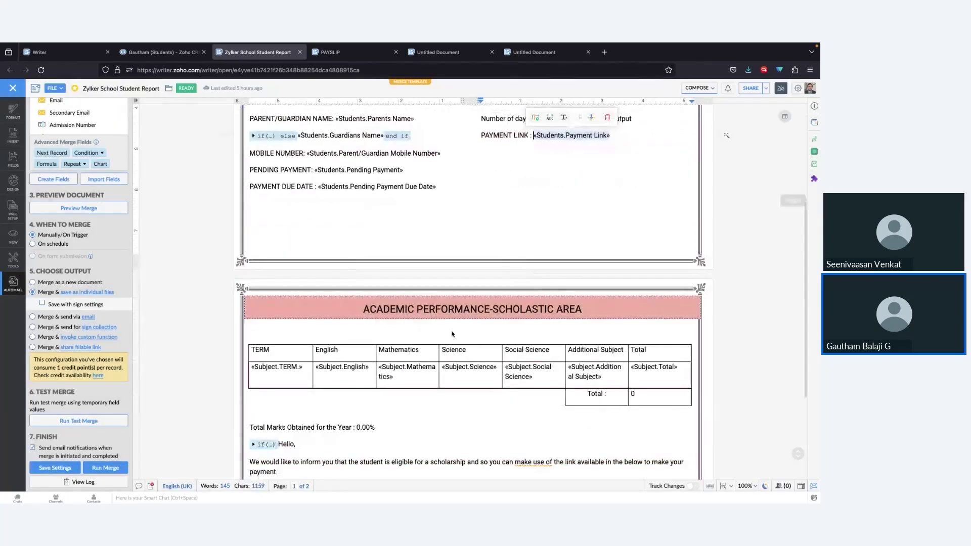
scroll(452, 333, down, 2)
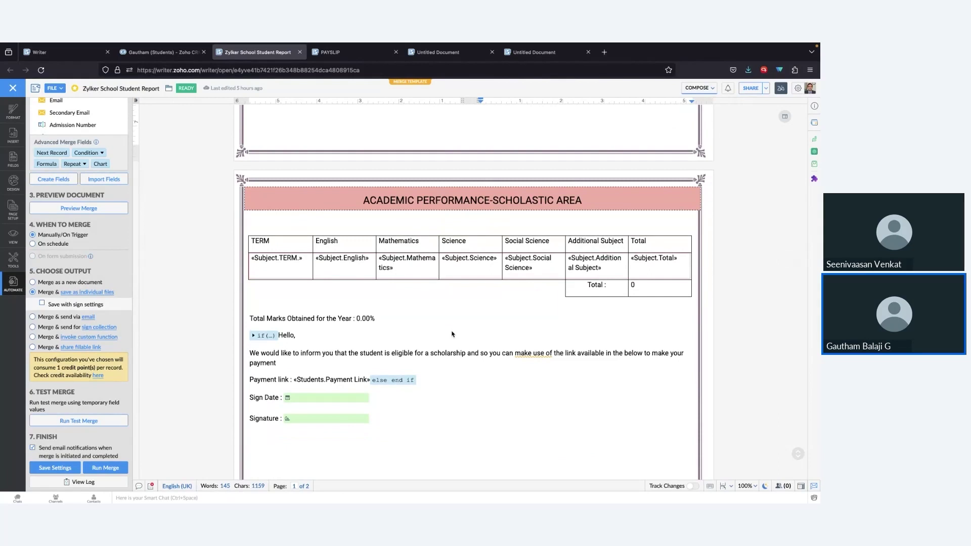
mouse_move(279, 265)
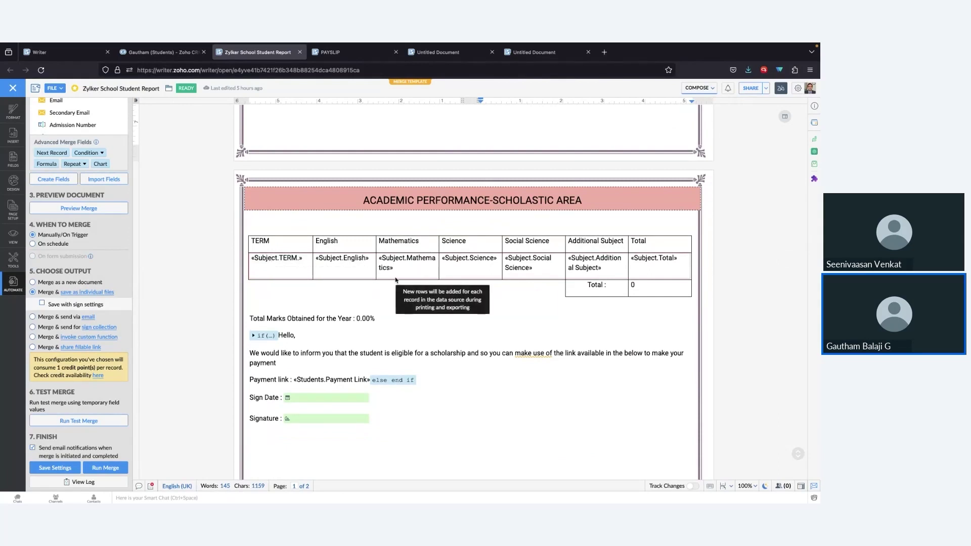
click(648, 260)
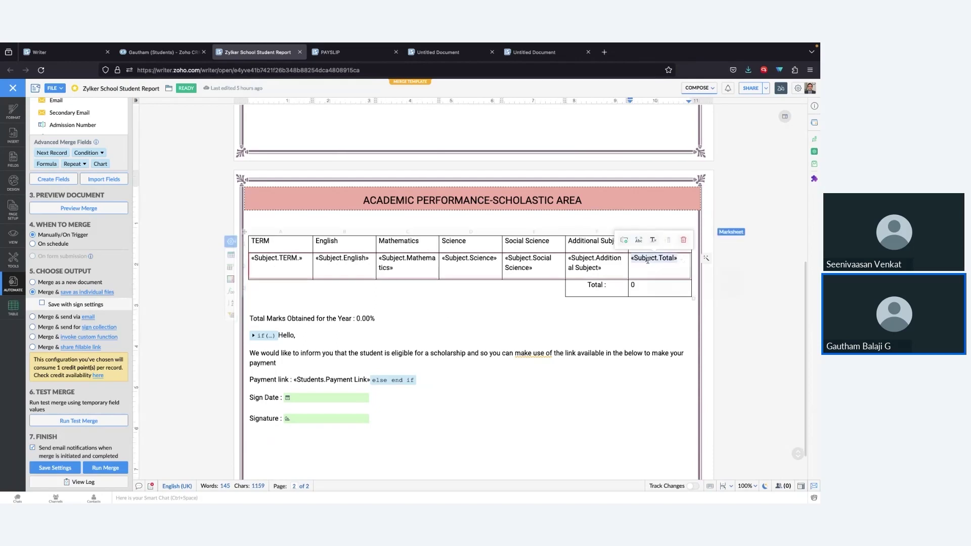
click(625, 239)
drag(397, 310, 318, 310)
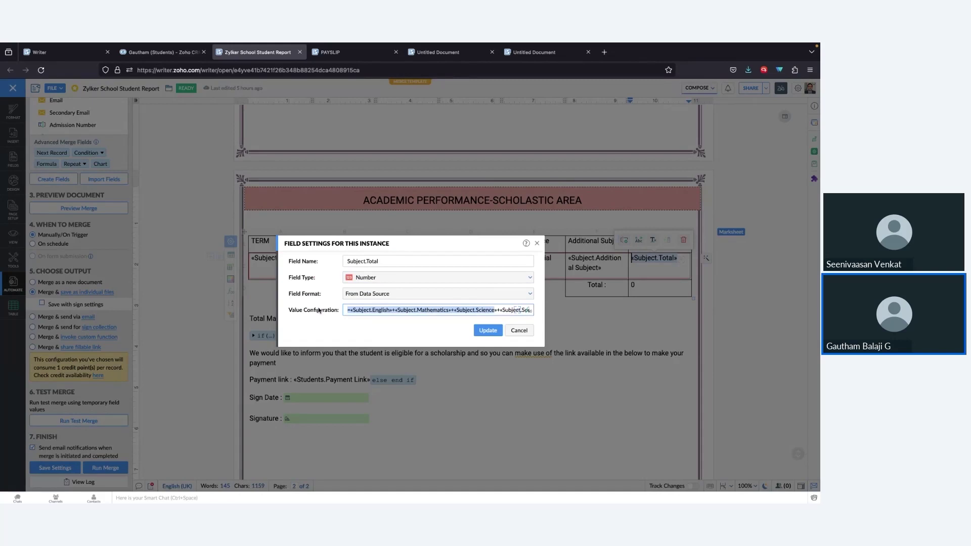
click(393, 310)
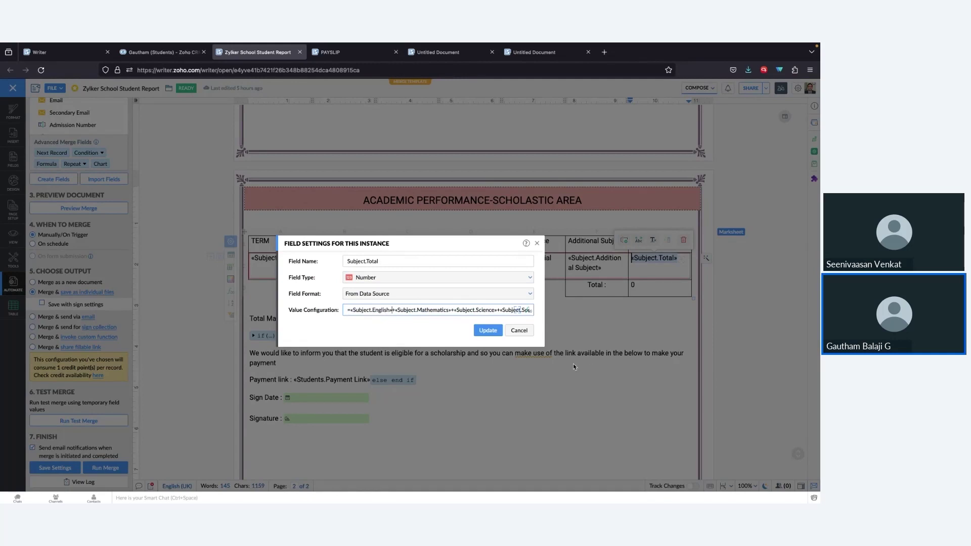
click(519, 331)
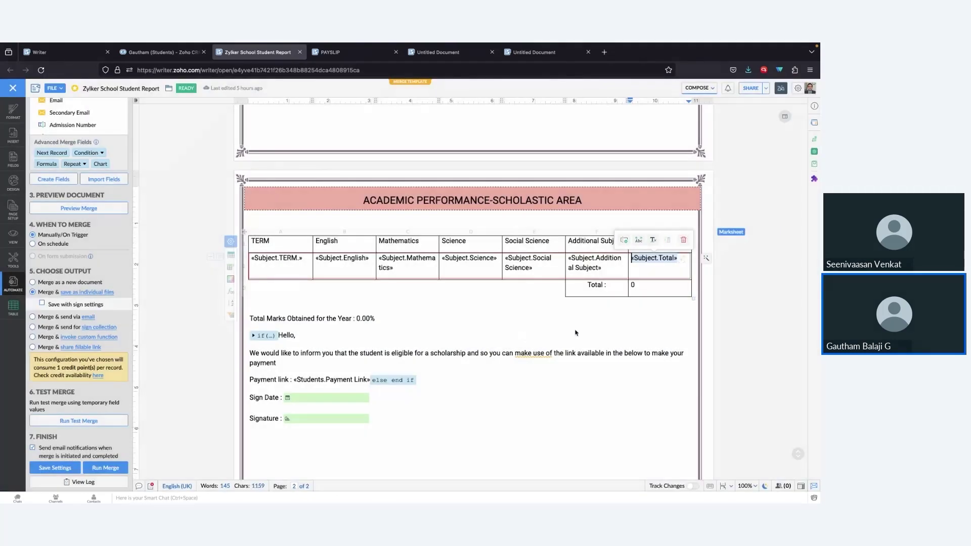
Check the marksheet's total formula, and update the Total Marks Obtained for the Year formula with the 0.00% number format
click(632, 286)
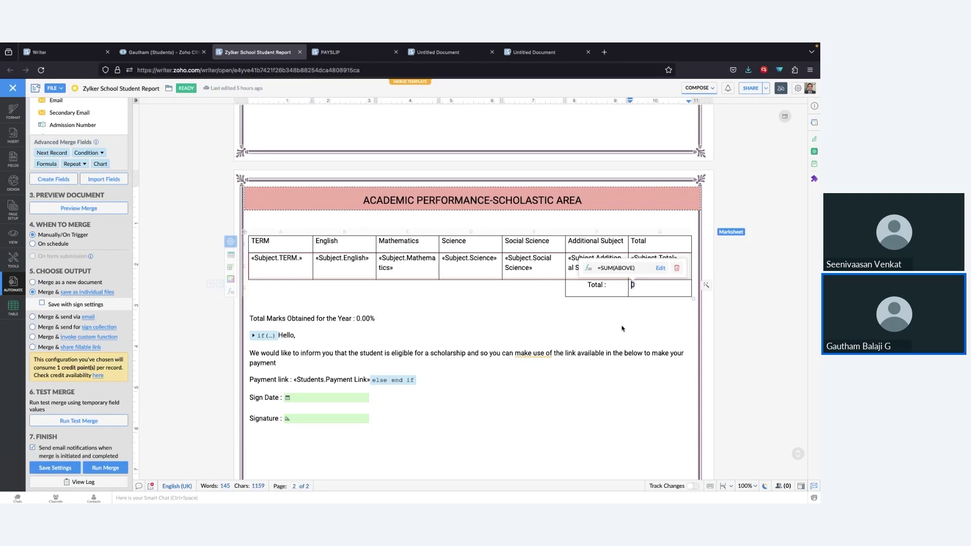
click(357, 319)
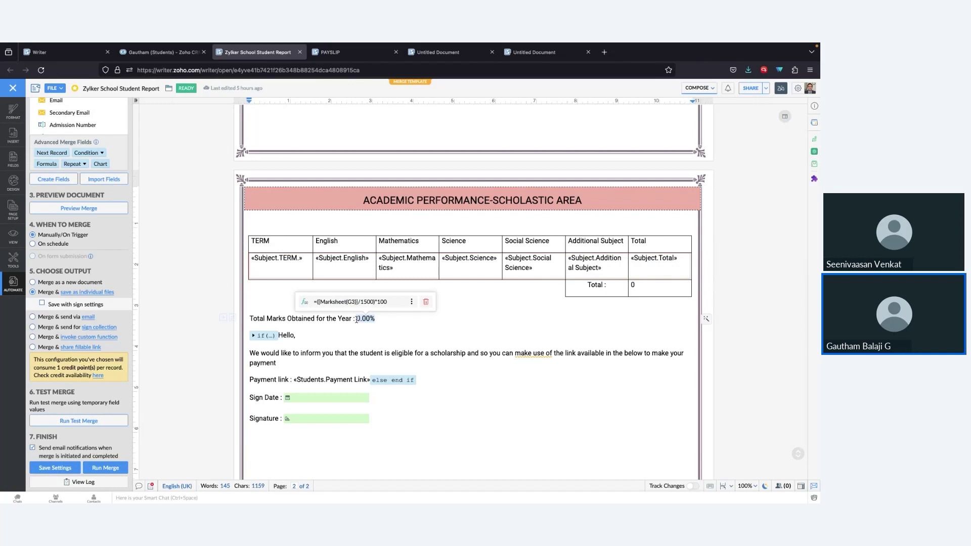
click(411, 302)
click(415, 311)
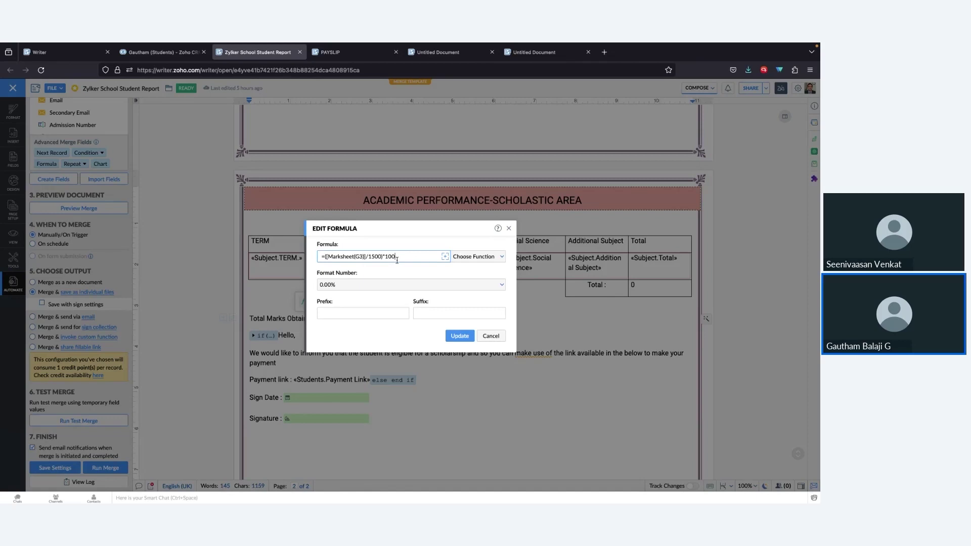
click(381, 285)
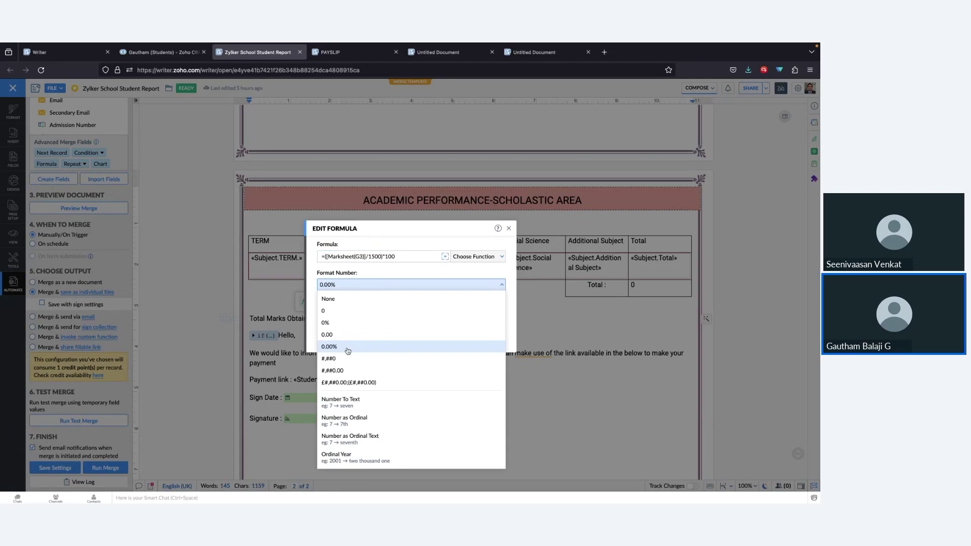
click(347, 348)
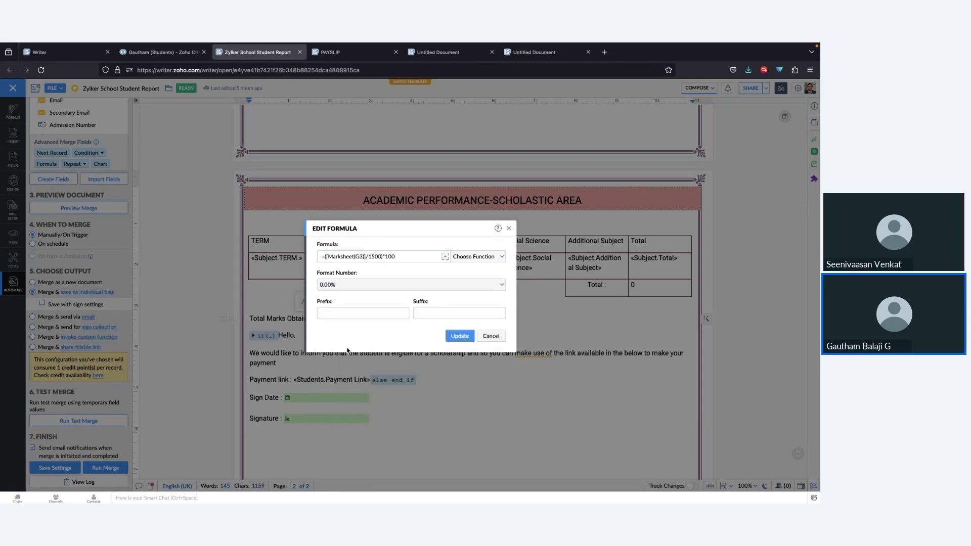
click(468, 334)
Inspect the scholarship condition and the value configuration of the payment link inside it, leaving both unchanged
scroll(401, 352, down, 1)
click(257, 299)
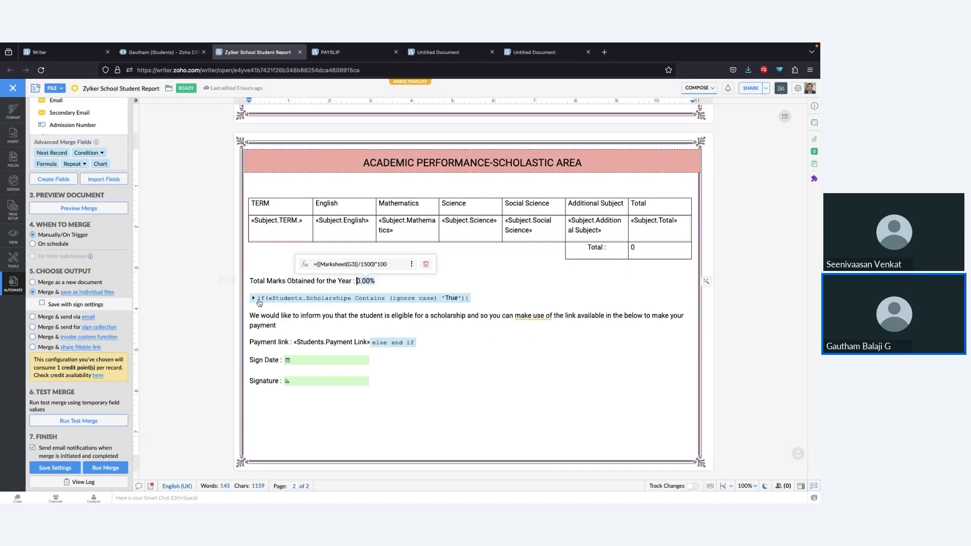
click(257, 299)
click(301, 342)
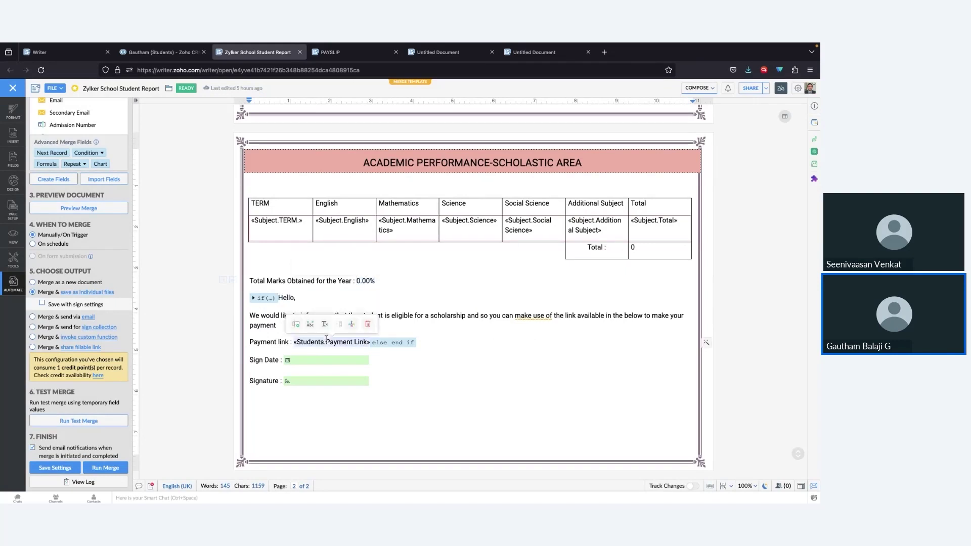
click(297, 325)
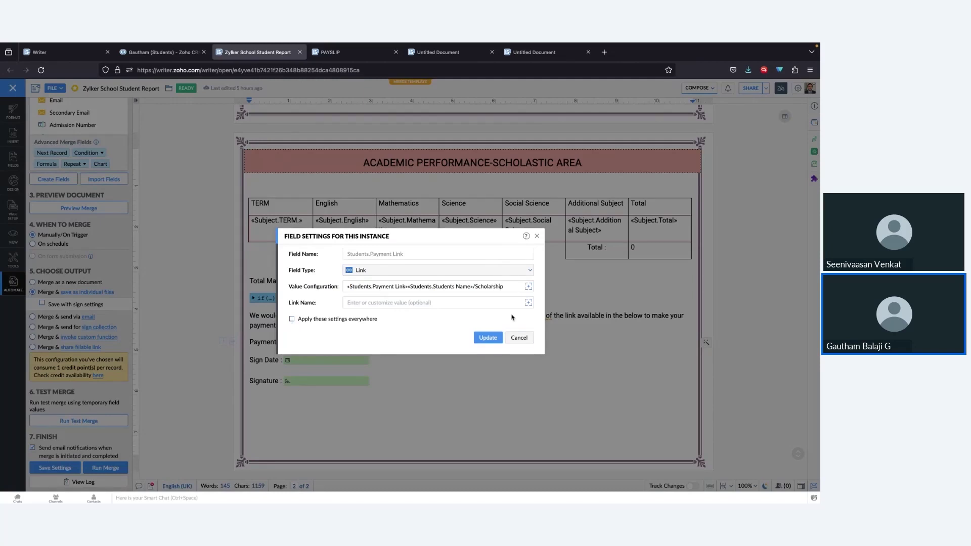
click(517, 337)
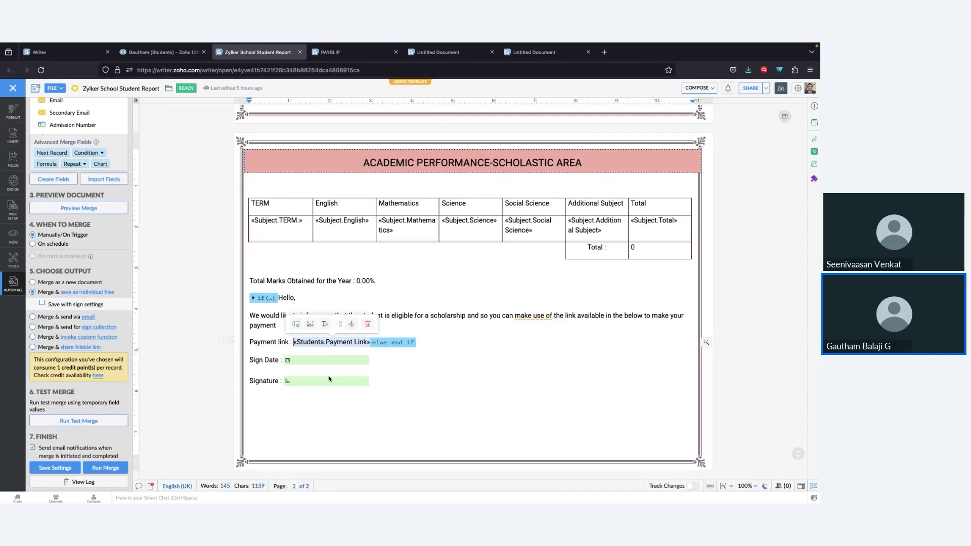
Check the signature field's properties, select sign collection as the merge output and review its conditional signer details
click(286, 386)
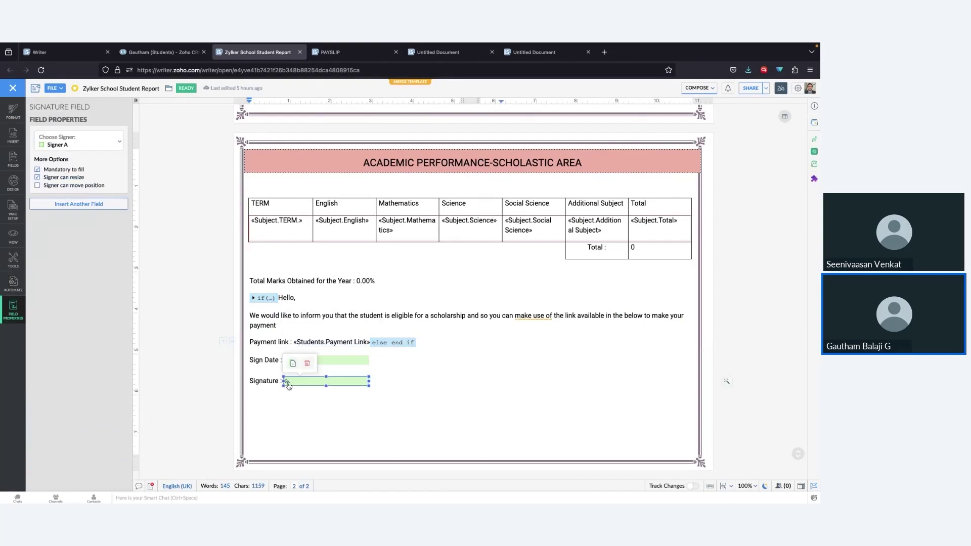
click(13, 284)
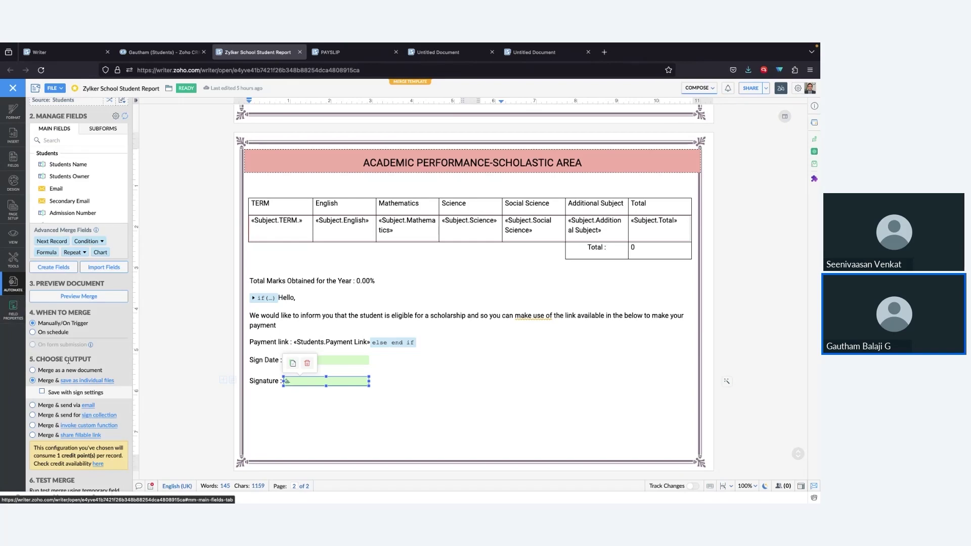
scroll(70, 363, down, 2)
click(49, 359)
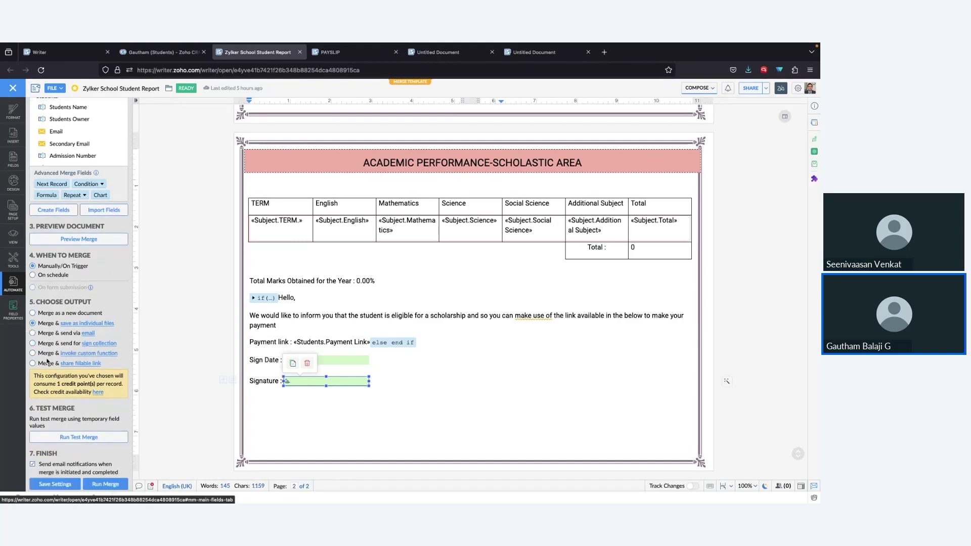
click(101, 345)
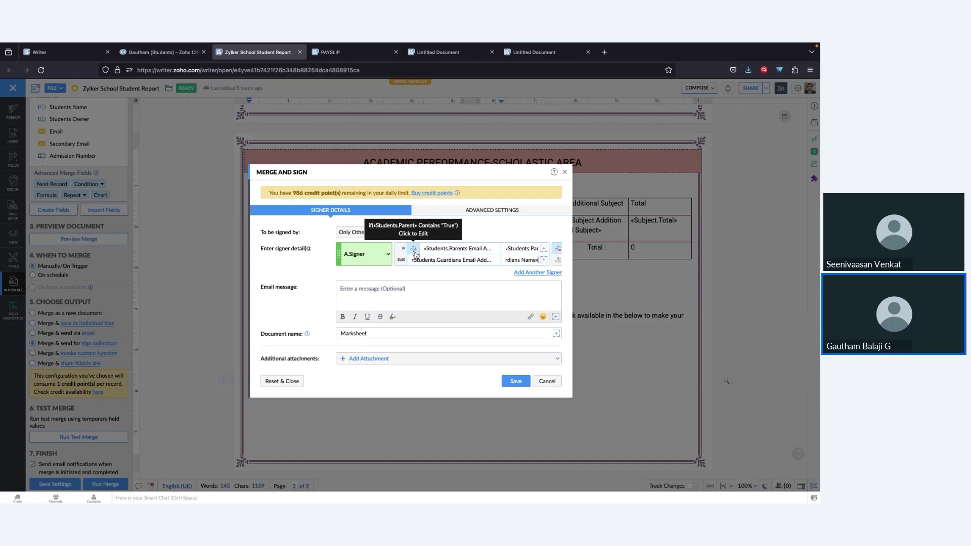
click(547, 382)
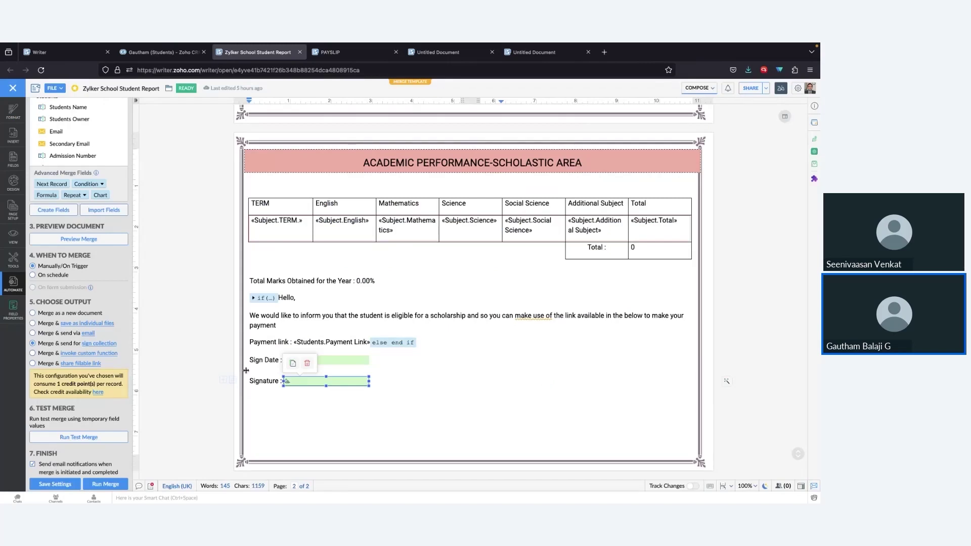
Preview the merged student report and view the first page with the student profile and fee payment information
scroll(58, 359, down, 1)
scroll(58, 359, up, 3)
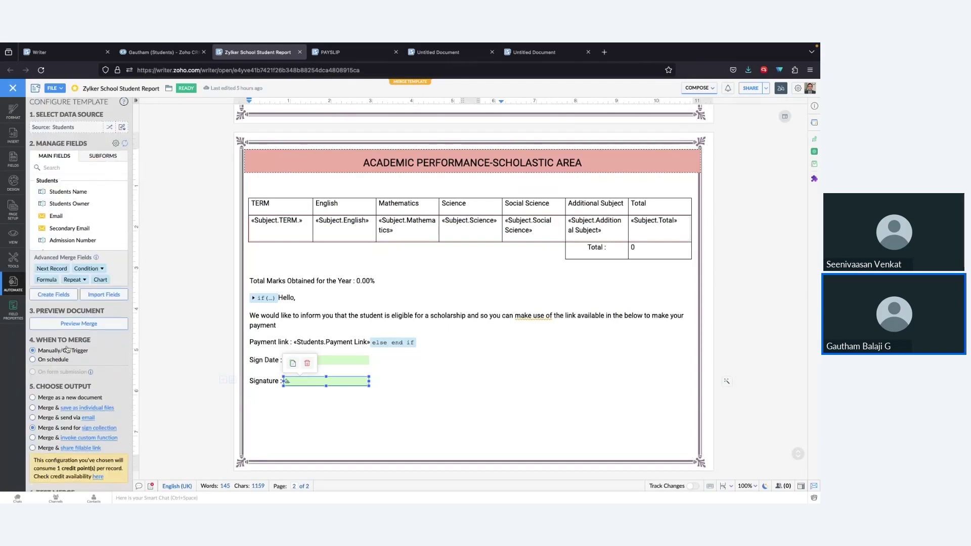
click(79, 329)
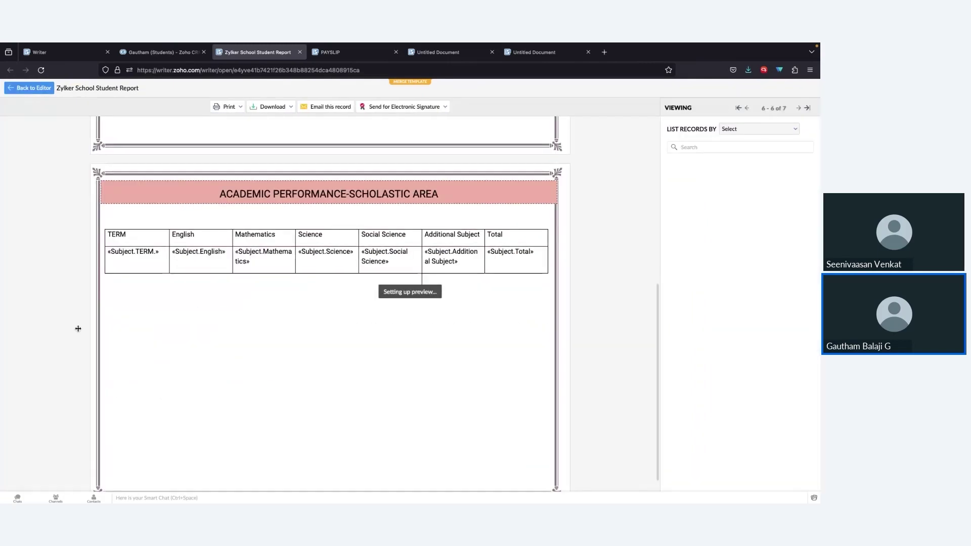
scroll(247, 387, up, 6)
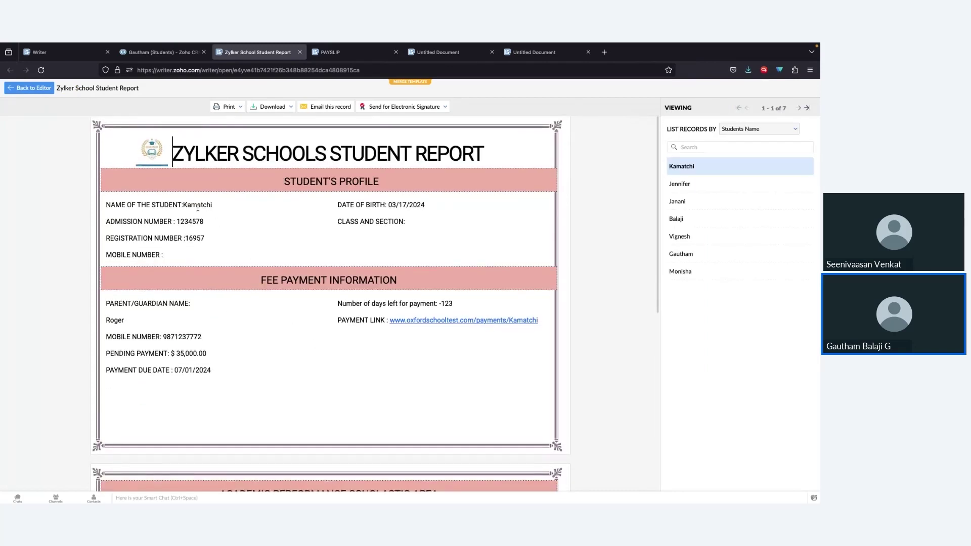
Preview the sixth student record and check its days-left-for-payment formula and payment link
click(681, 253)
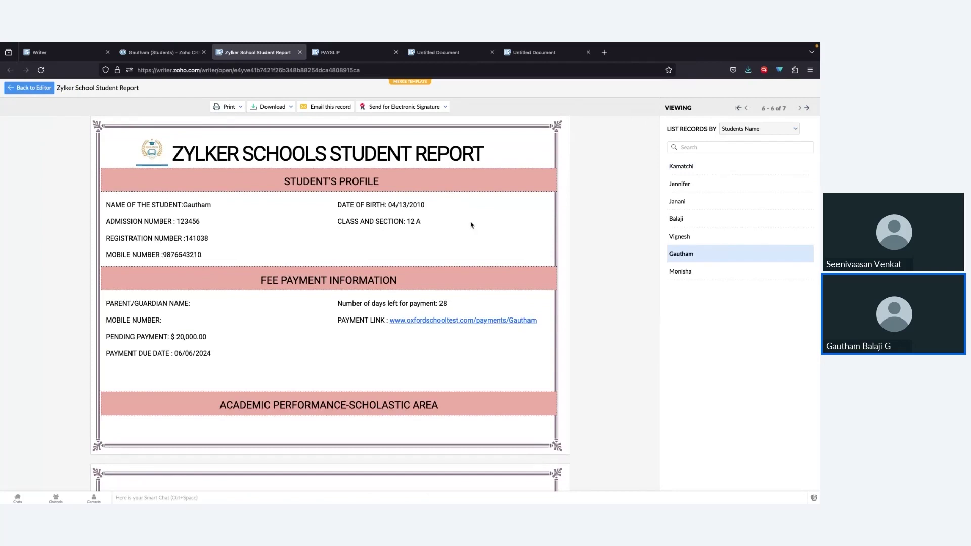
click(441, 303)
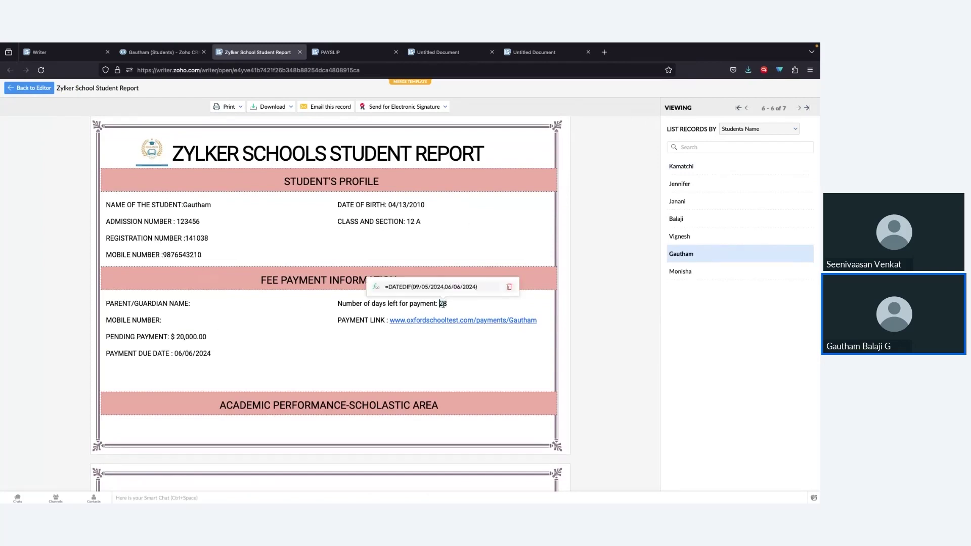
click(457, 326)
scroll(368, 379, down, 5)
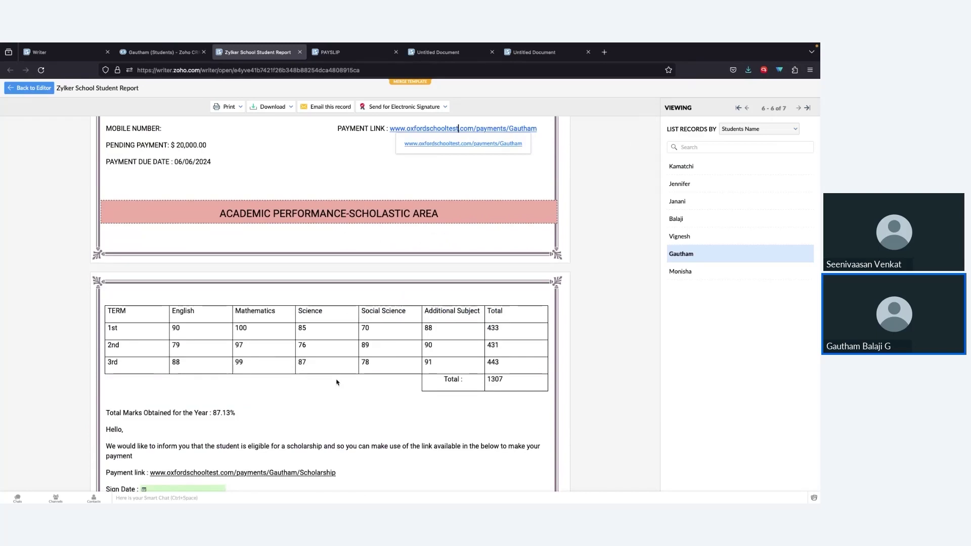
Review the record's marksheet total, yearly percentage formula, scholarship text and signature fields in the preview, and return to the template editor
scroll(338, 382, down, 1)
click(496, 334)
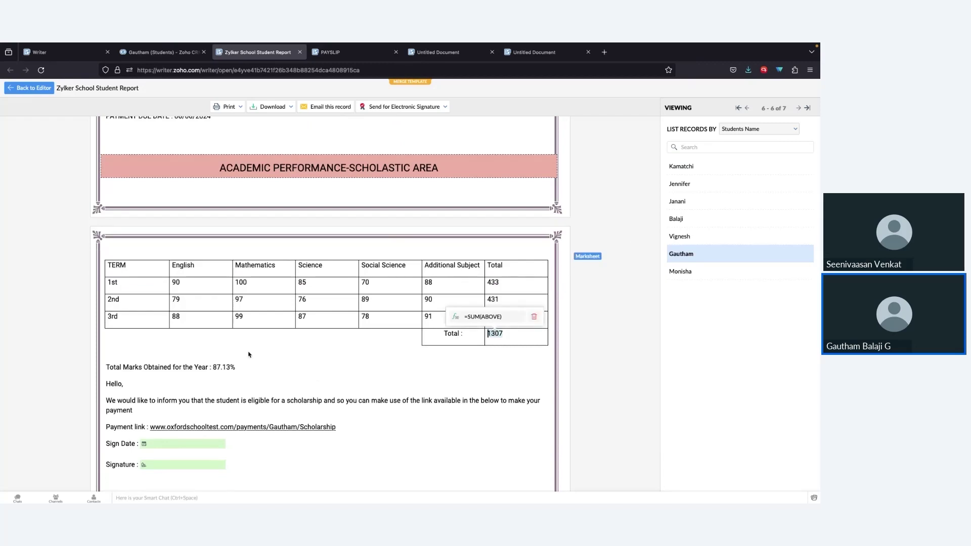
click(218, 364)
scroll(253, 394, down, 2)
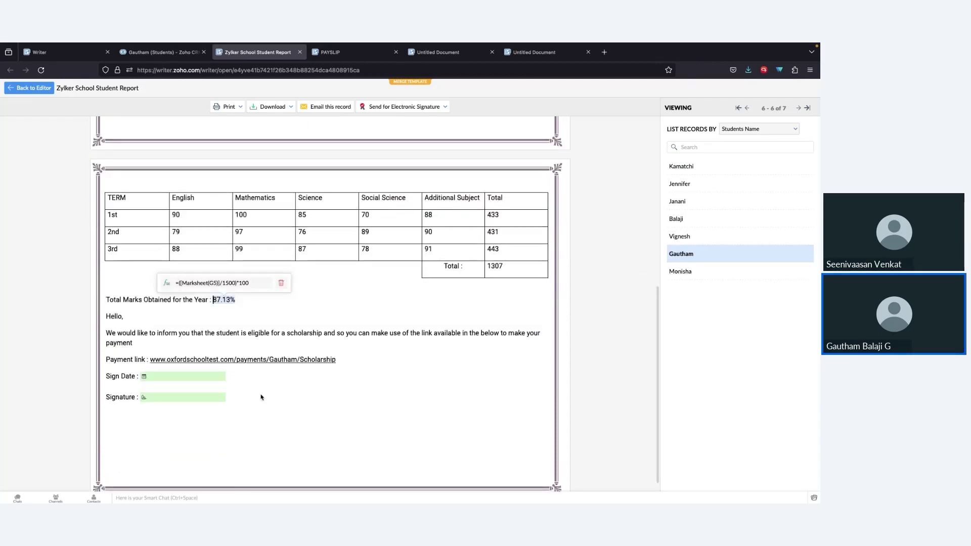
shift+click(270, 377)
click(281, 383)
click(178, 402)
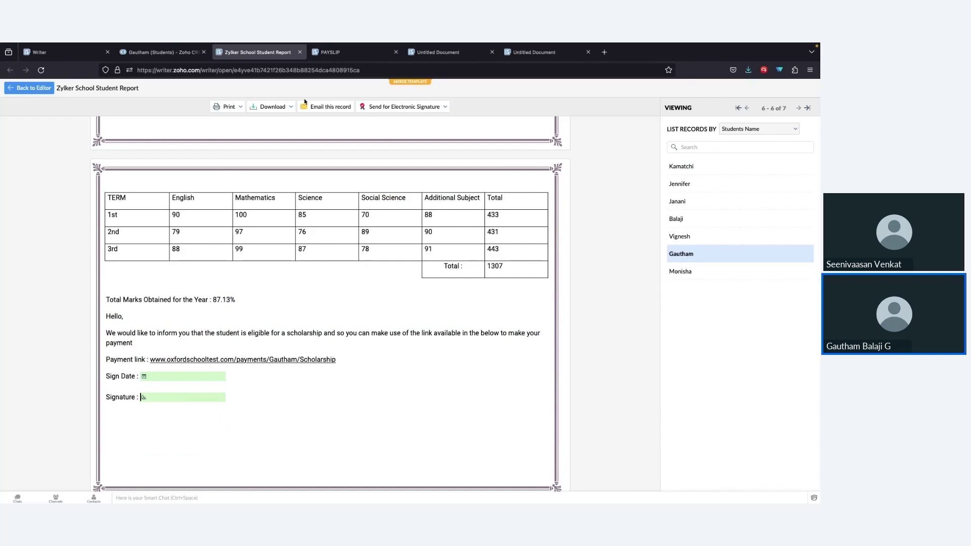
scroll(326, 234, up, 6)
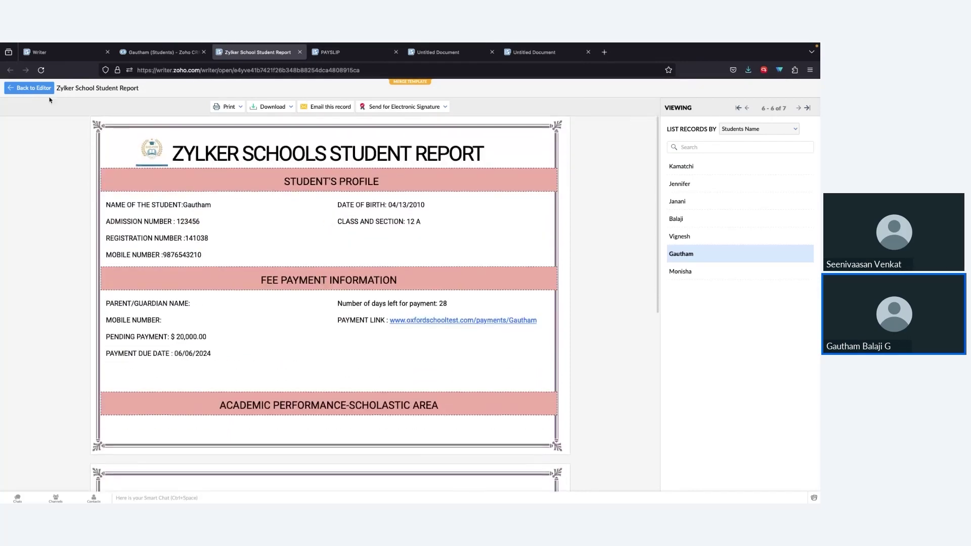
click(41, 87)
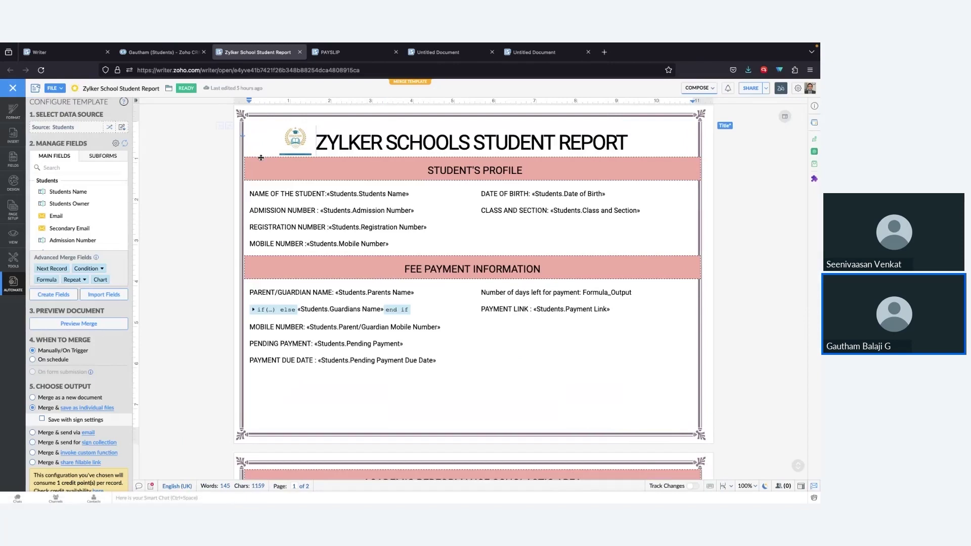
Switch to the PAYSLIP template and inspect the formula and number format behind the Basic earnings amount
click(332, 52)
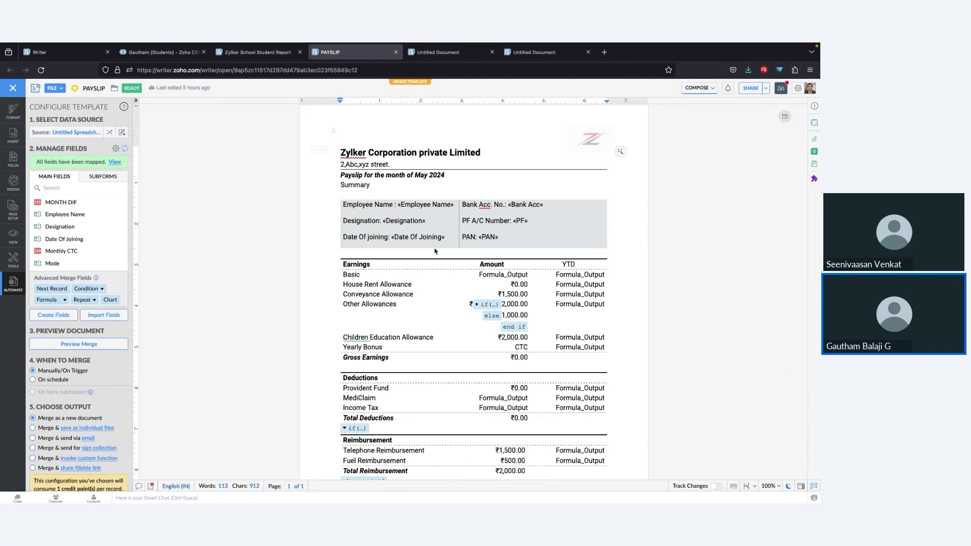
click(500, 274)
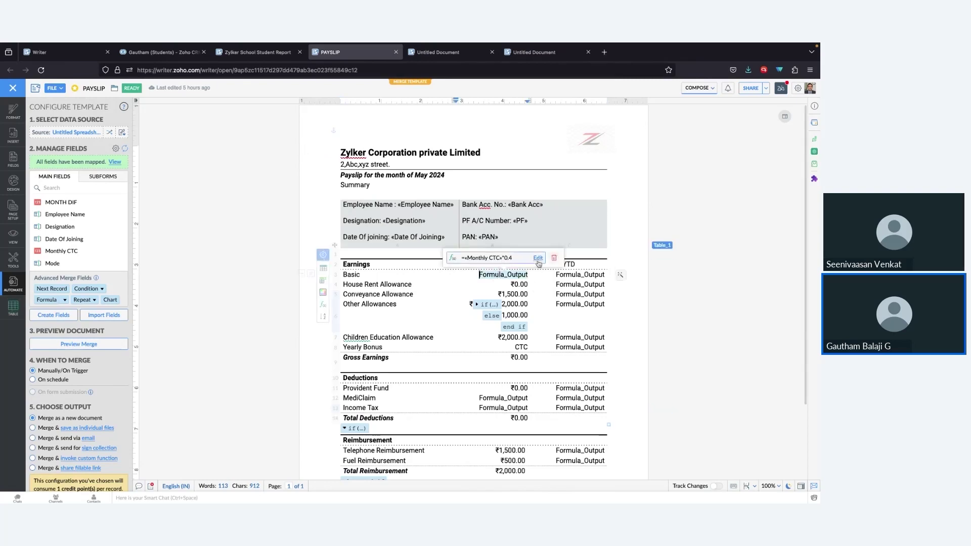
click(539, 258)
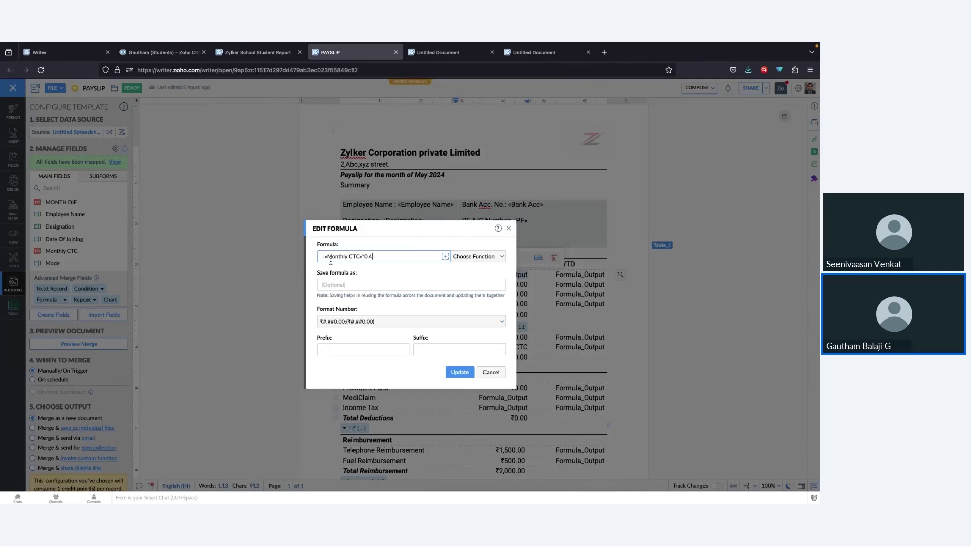
drag(362, 256, 324, 256)
click(490, 374)
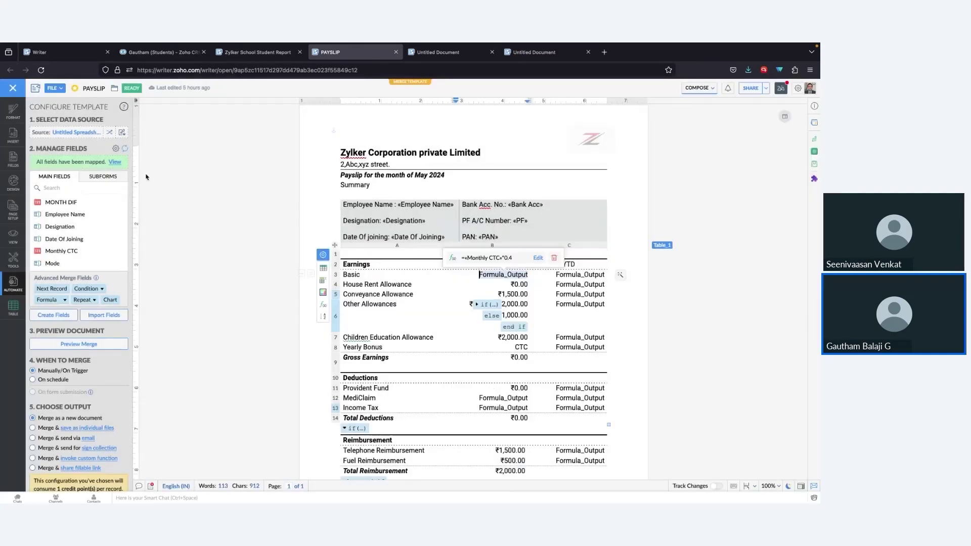
View the payslip template's source spreadsheet, and return to the template to inspect the Basic row's YTD formula
click(69, 134)
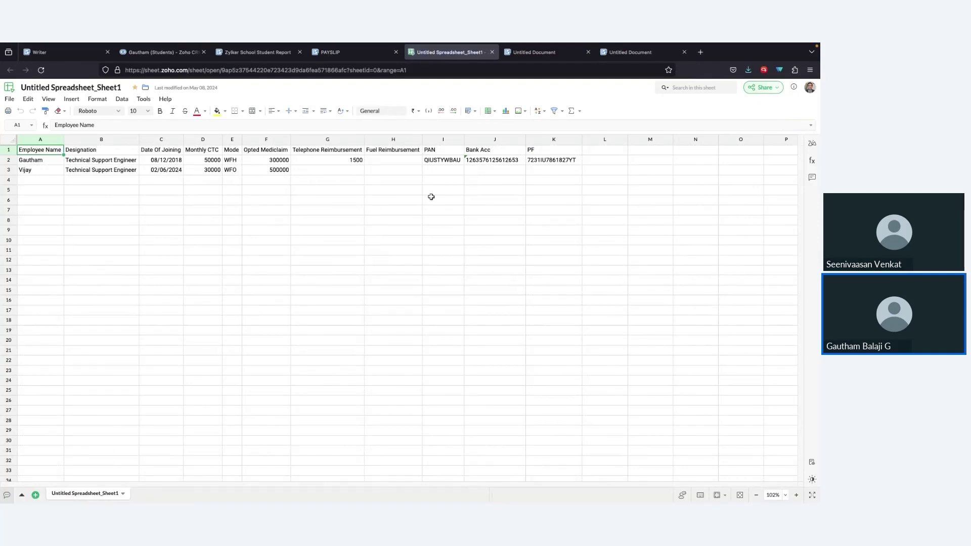
click(377, 55)
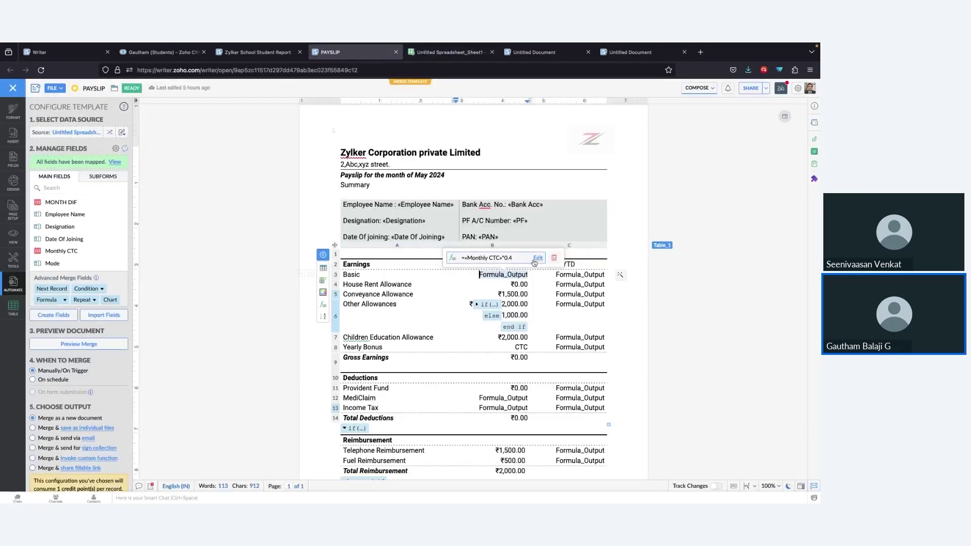
click(580, 275)
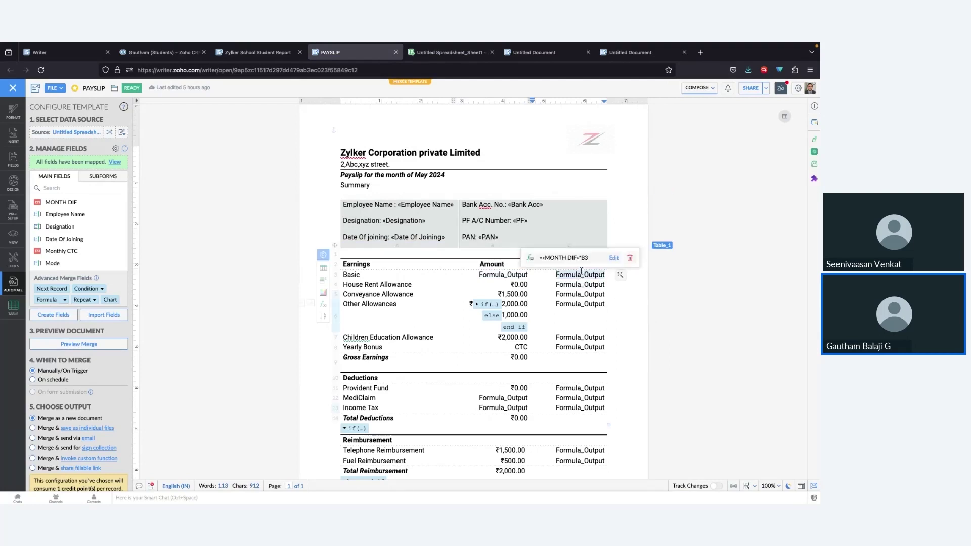
click(613, 258)
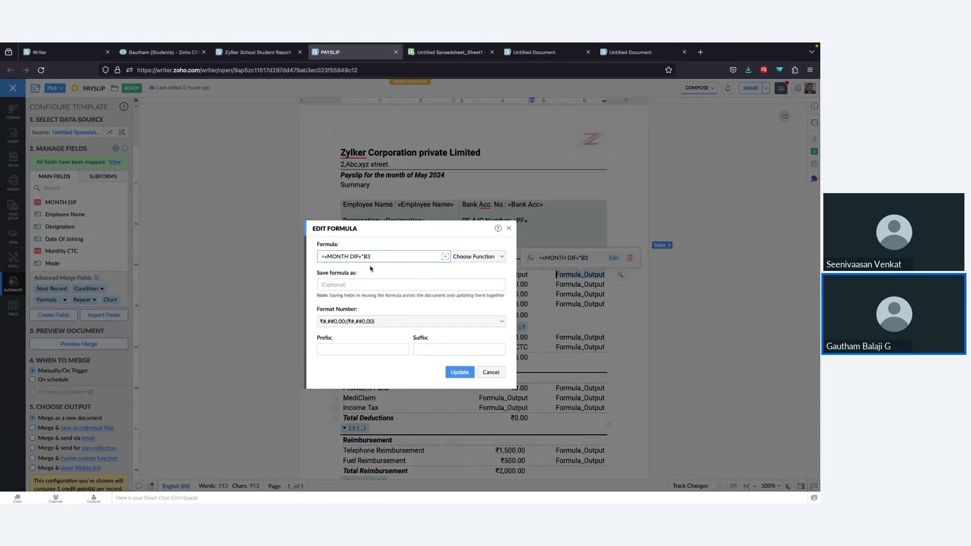
click(490, 374)
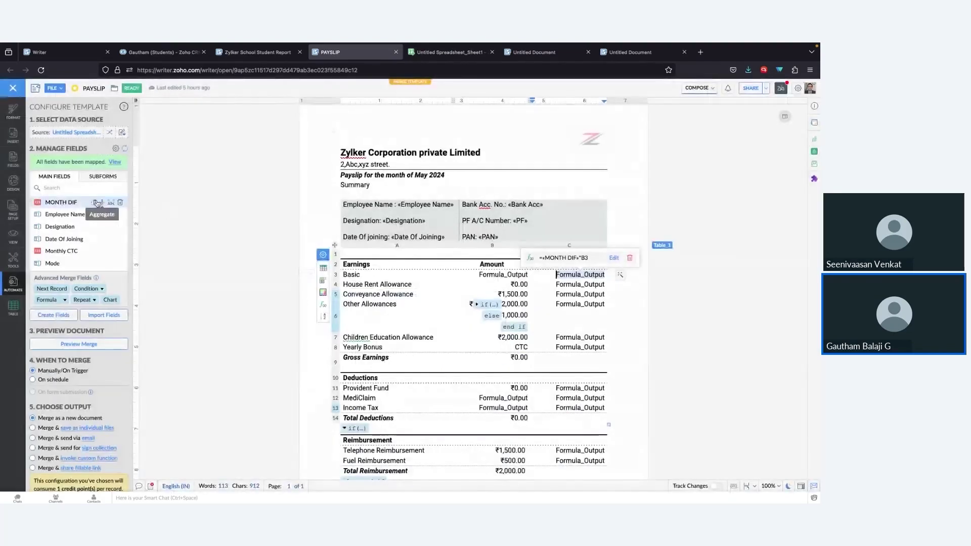
Demonstrate adding a blank main field in Manage Fields and inspect the MONTH DIF field's value formula, closing both dialogs without saving
click(116, 149)
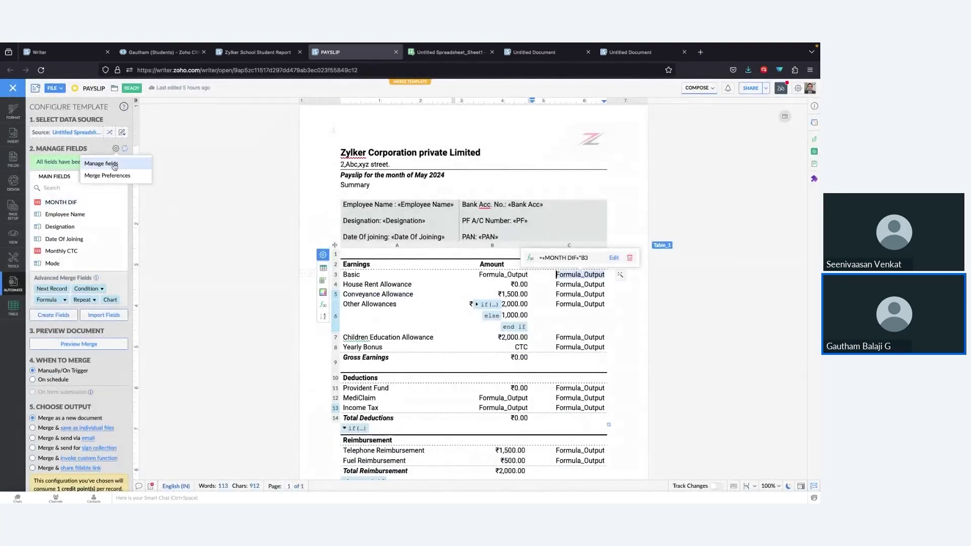
click(116, 164)
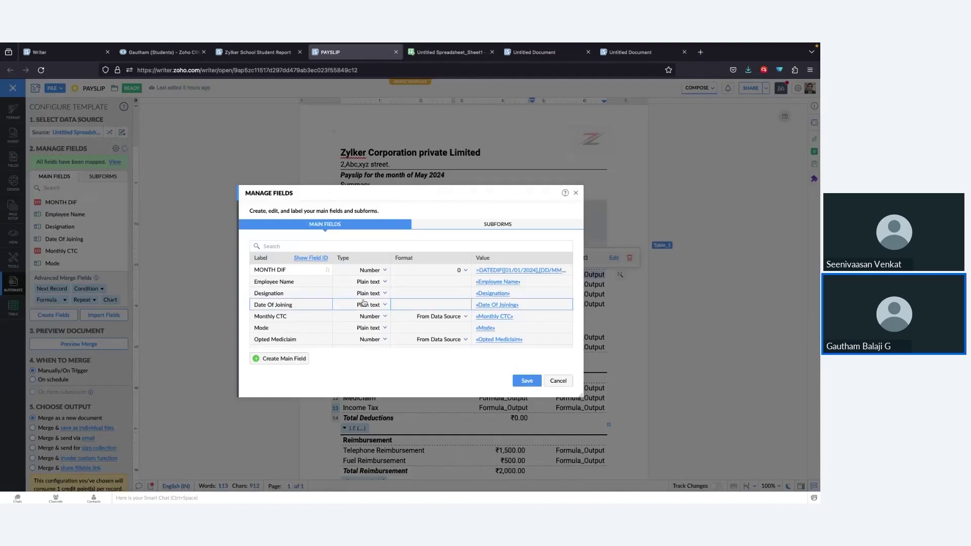
click(284, 359)
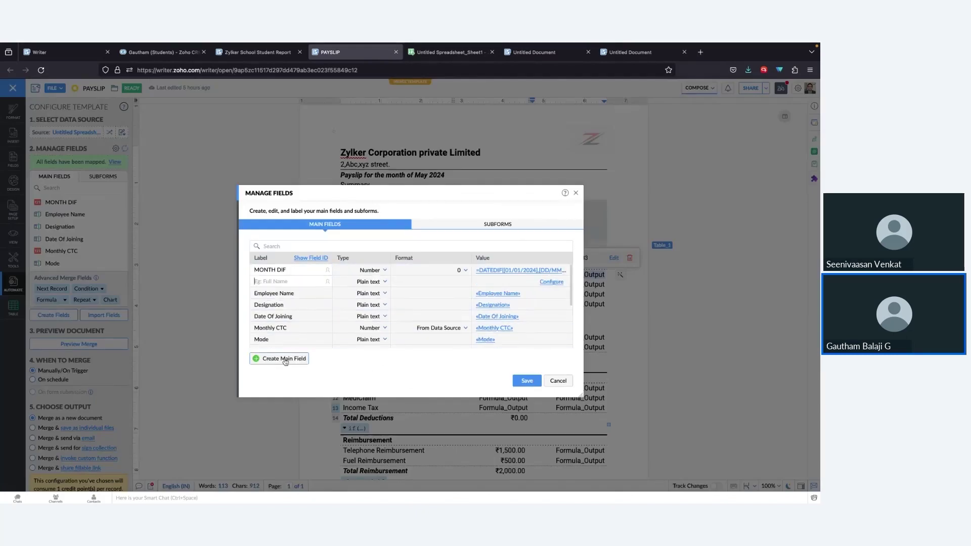
double_click(276, 270)
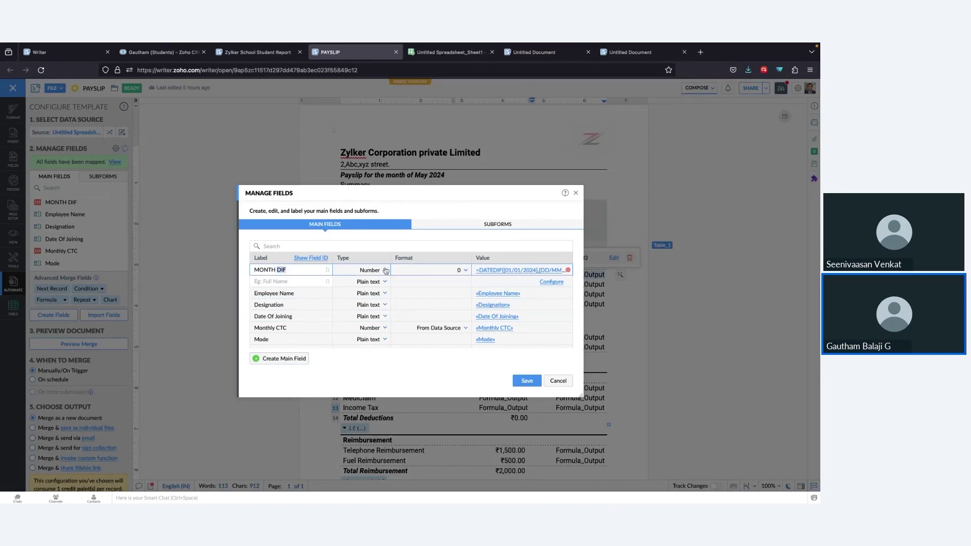
click(523, 271)
click(523, 271)
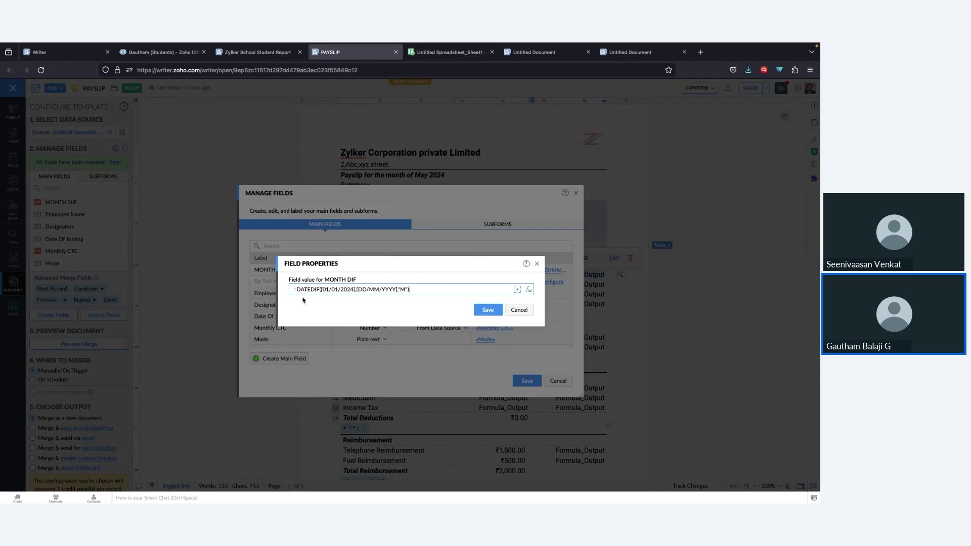
click(519, 310)
click(550, 379)
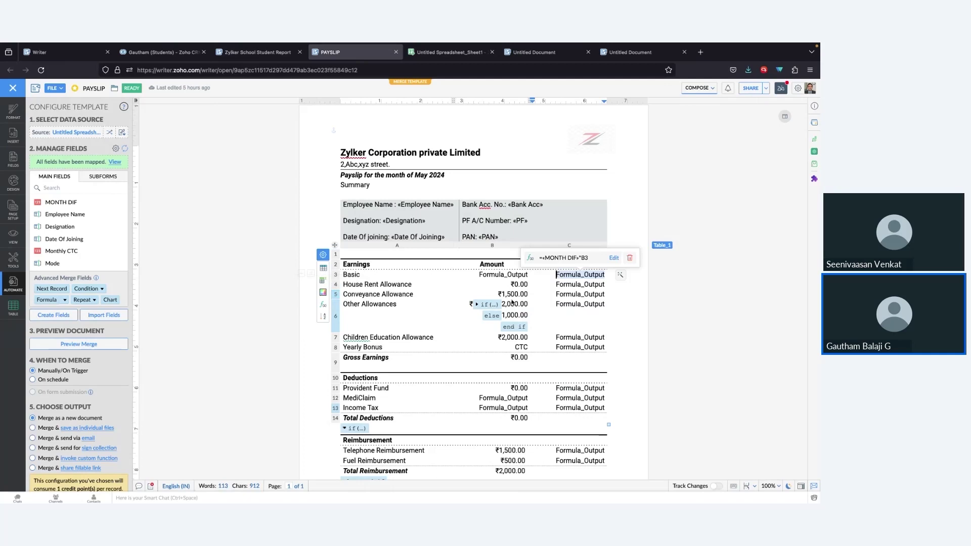
Review the Children Education Allowance formula and its number format choices, and update it with the ₹#,##0.00;(₹#,##0.00) format
mouse_move(496, 305)
click(522, 337)
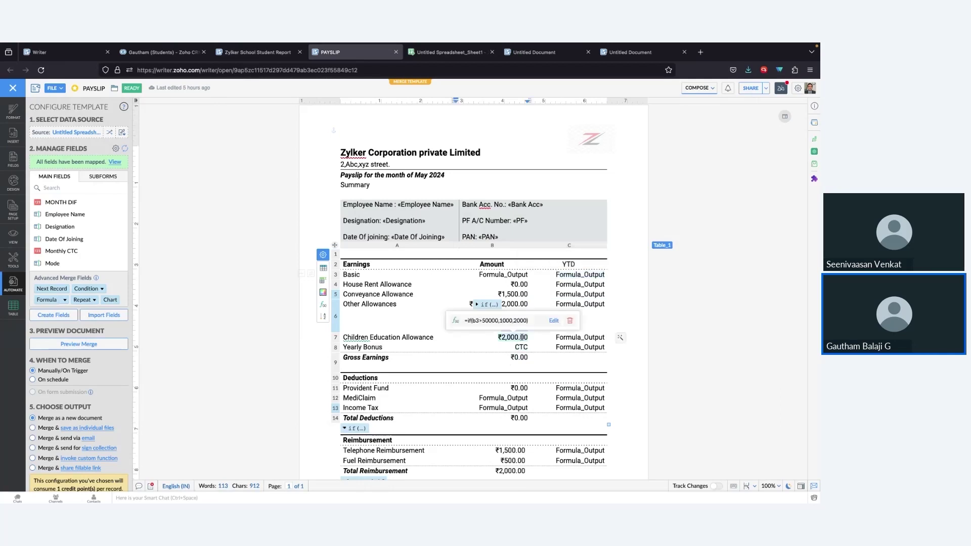
click(554, 321)
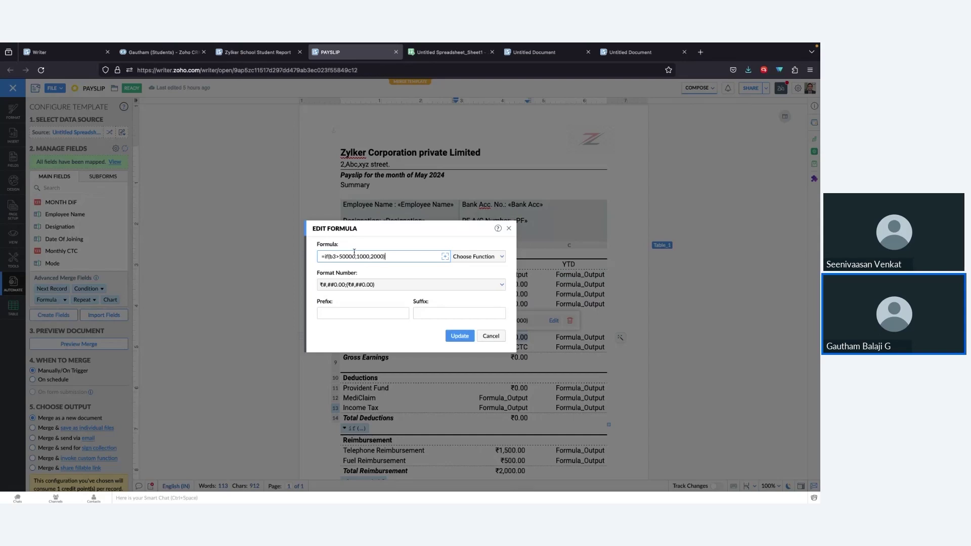
click(365, 286)
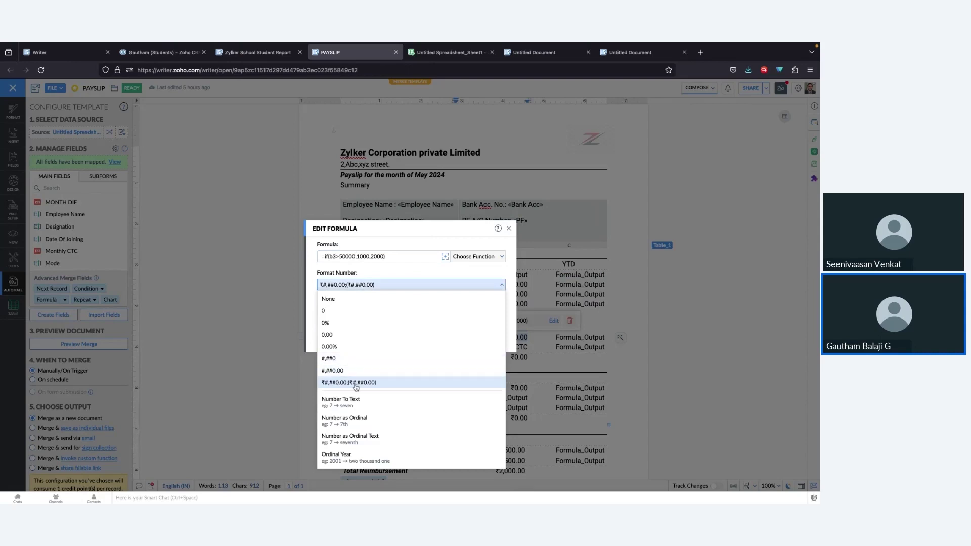
click(410, 281)
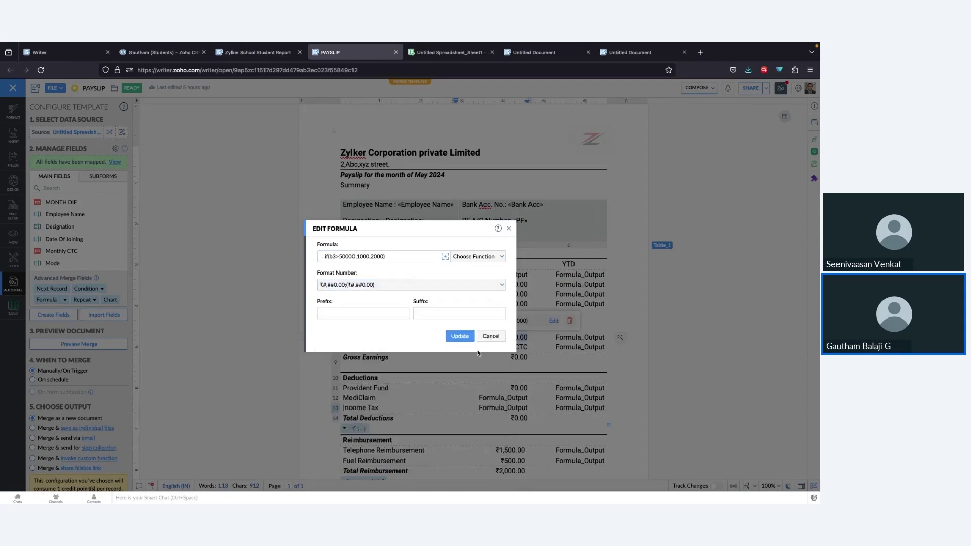
click(458, 333)
Inspect the Yearly Bonus formula and view the list of saved formulas available for reuse
click(524, 348)
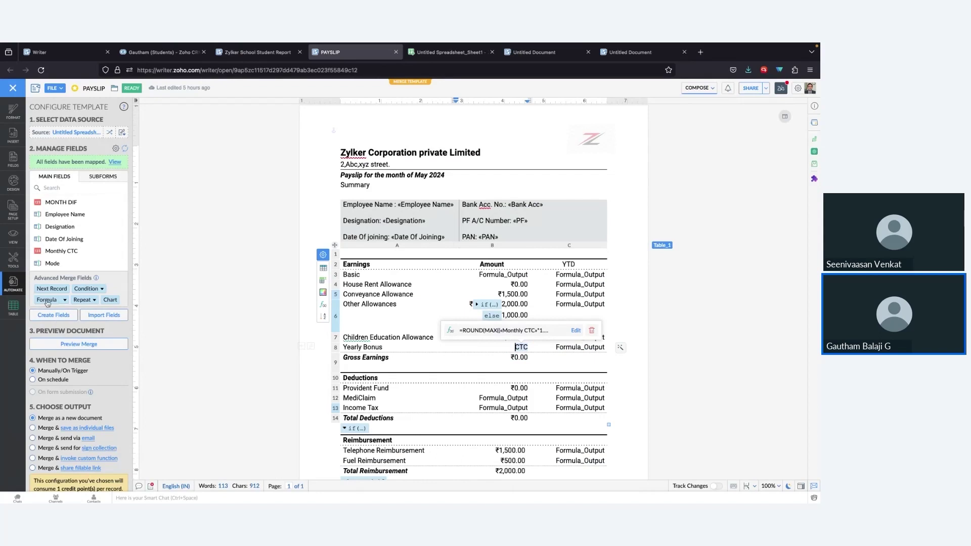
click(65, 300)
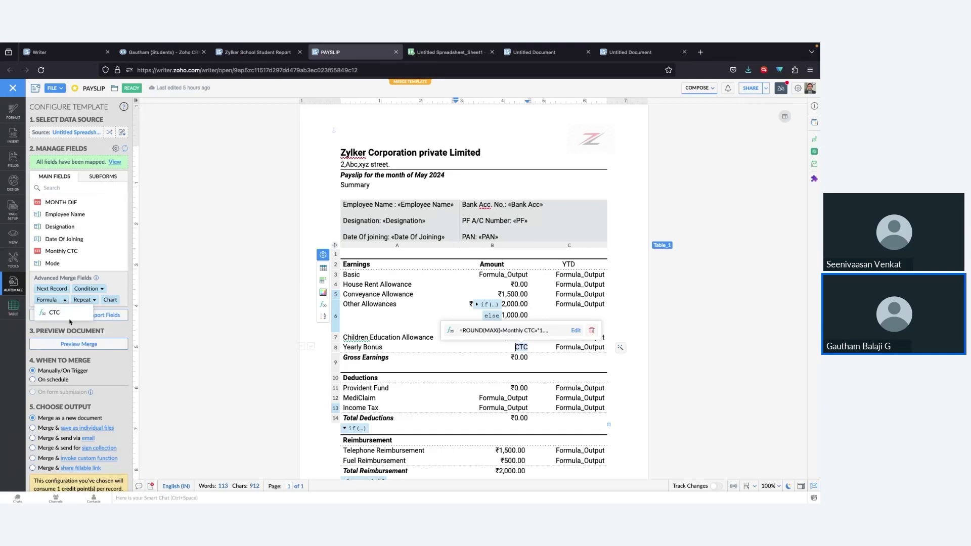
click(408, 378)
Check the table names of the earnings and deductions table and the Reimbursement table, closing the name dialog without changes
scroll(407, 378, down, 3)
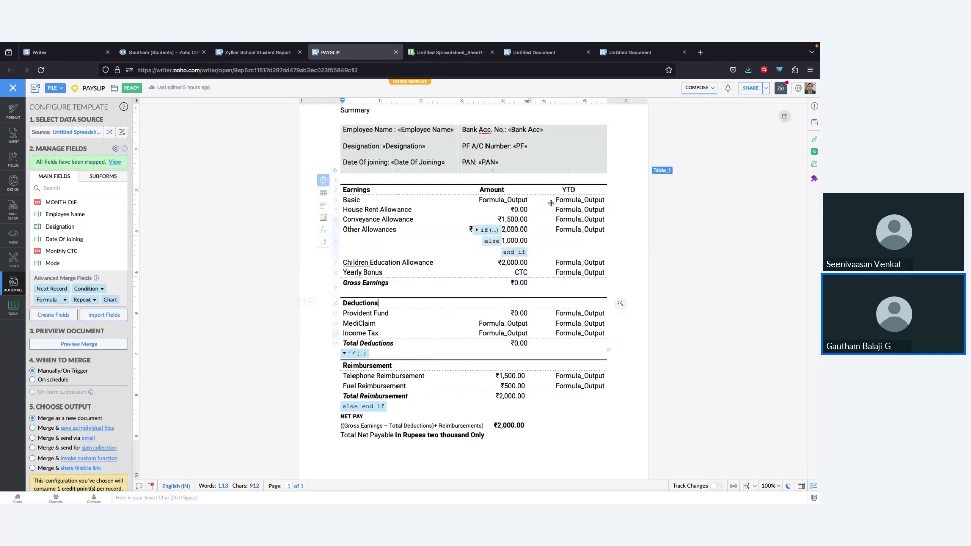
click(664, 172)
click(462, 322)
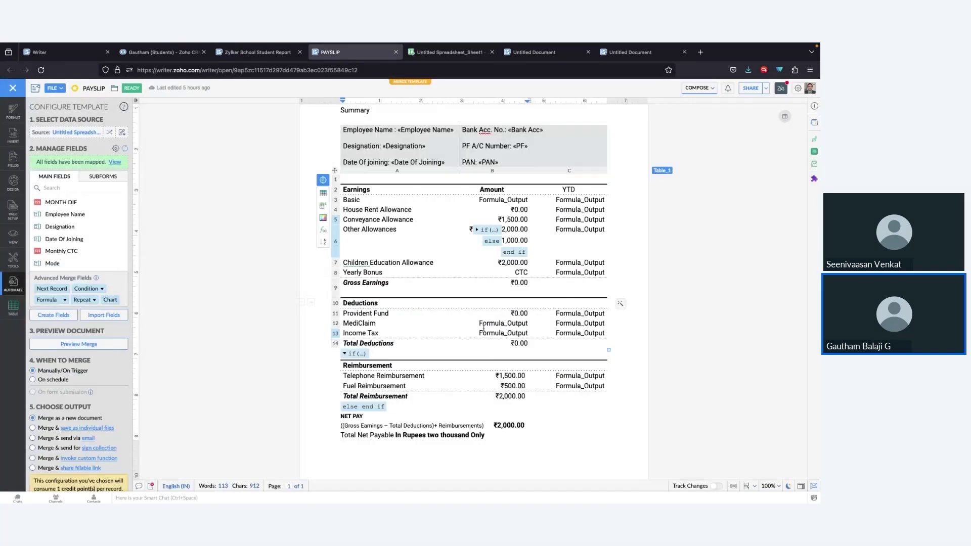
click(497, 376)
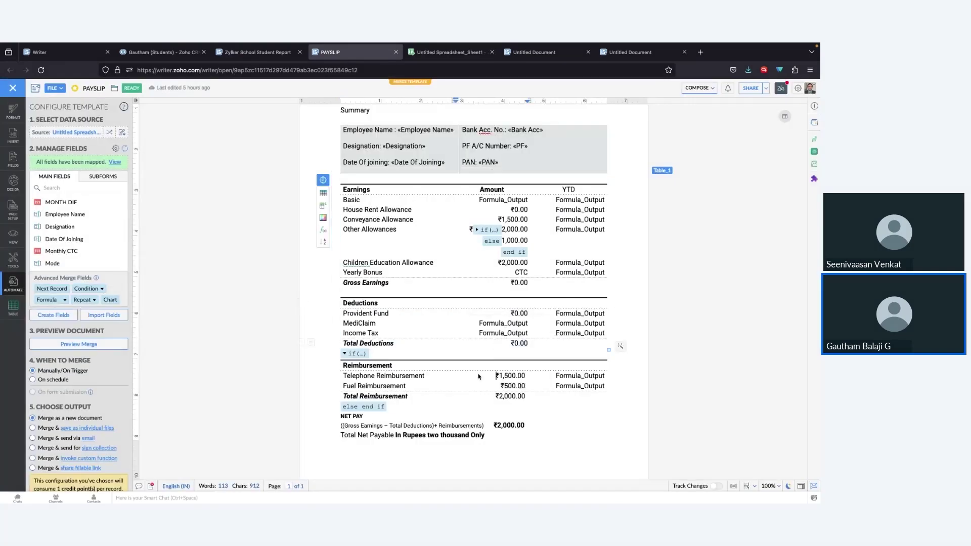
click(659, 360)
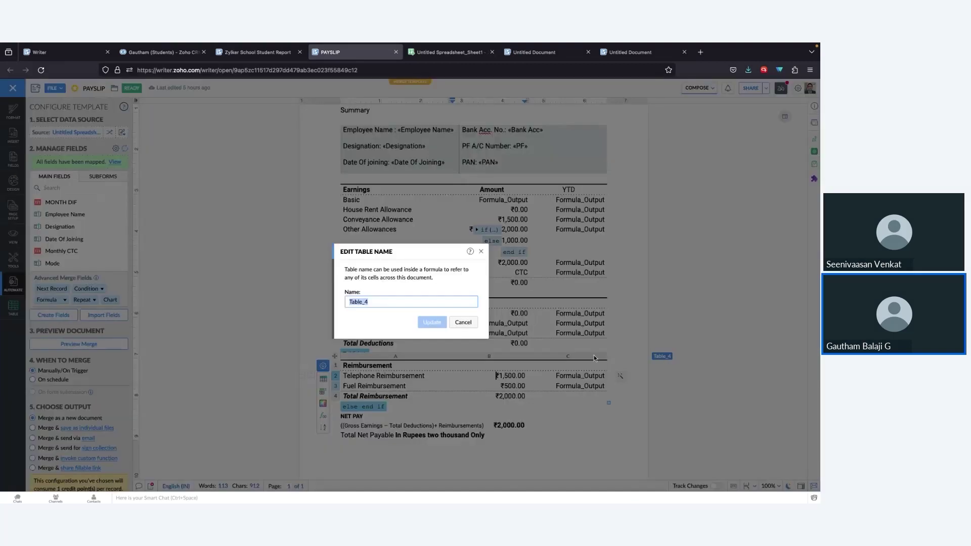
click(460, 325)
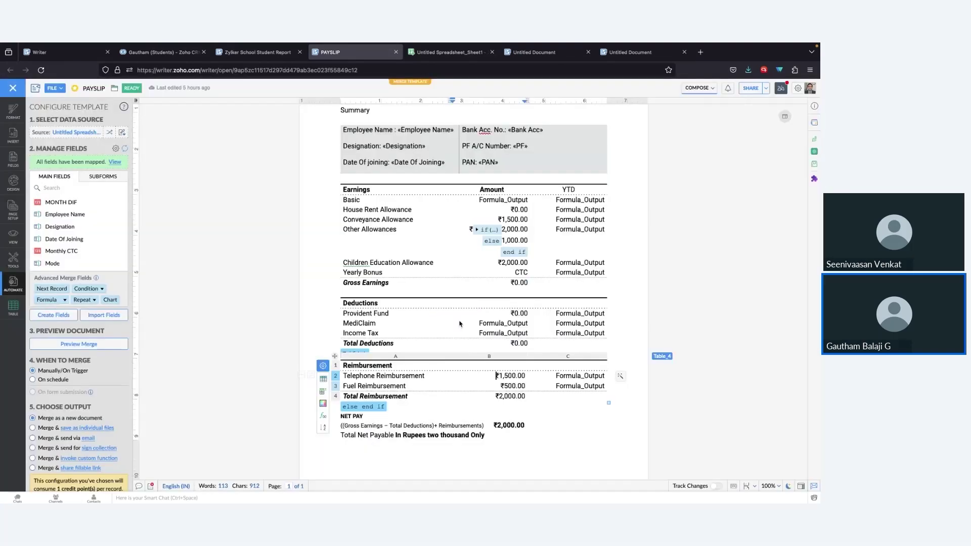
click(348, 353)
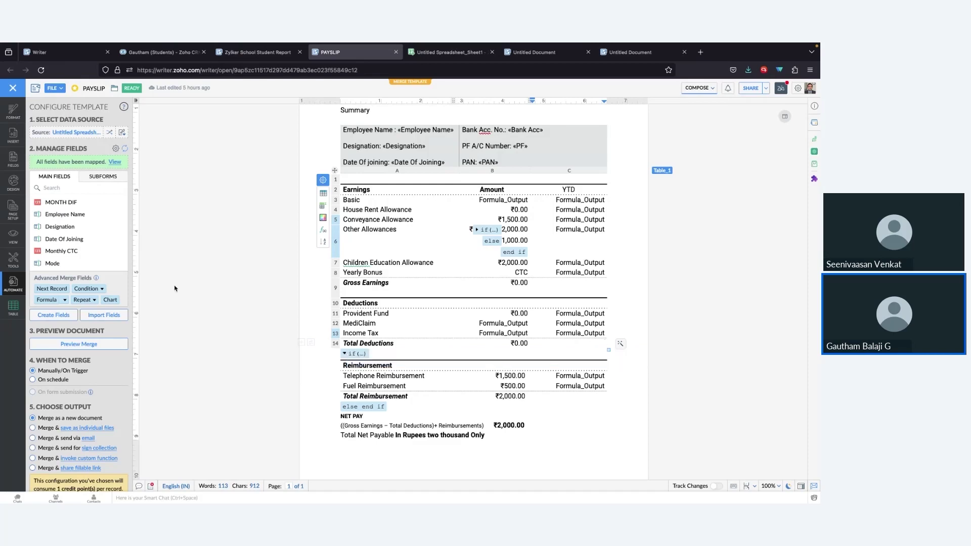
Preview the merged payslips, compare the Reimbursement section between the first and second employee records, and return to the editor
click(69, 346)
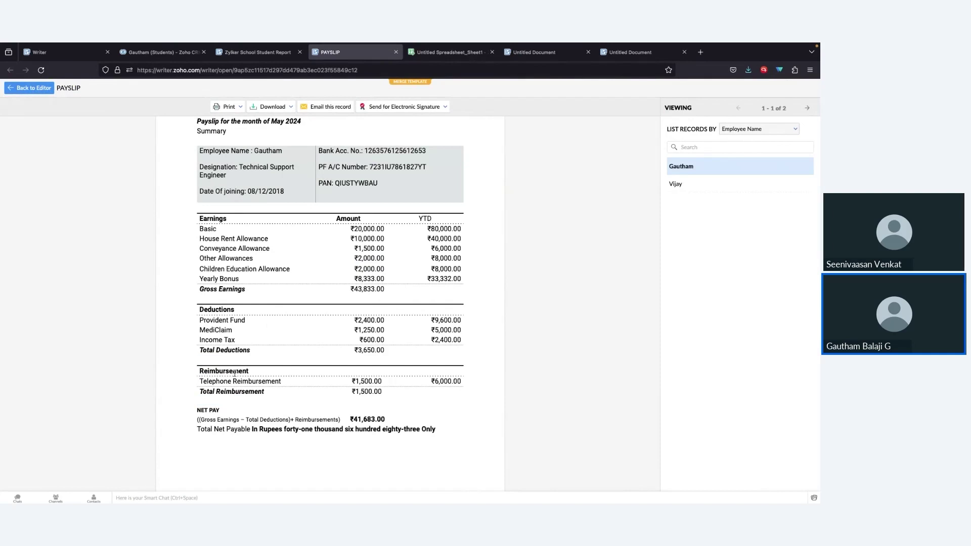
drag(246, 372, 341, 383)
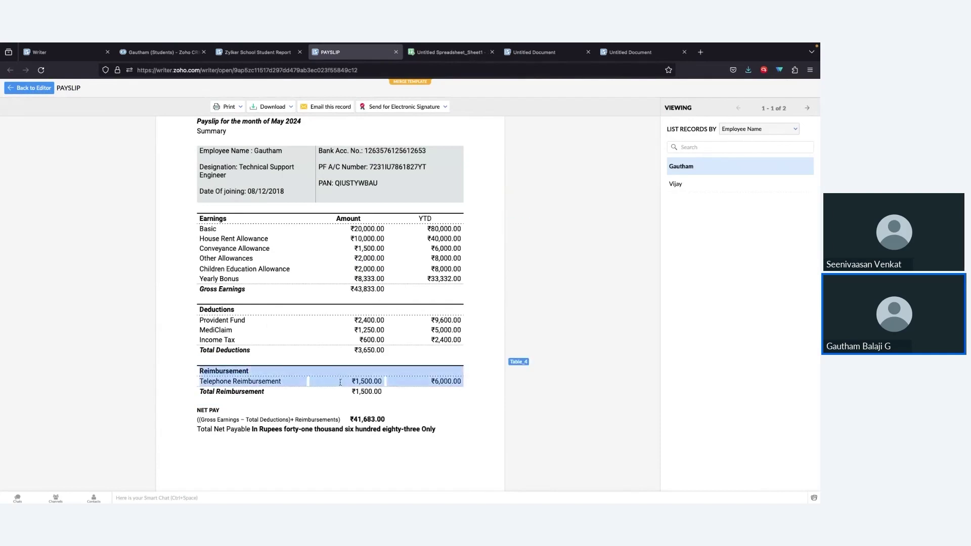
click(732, 187)
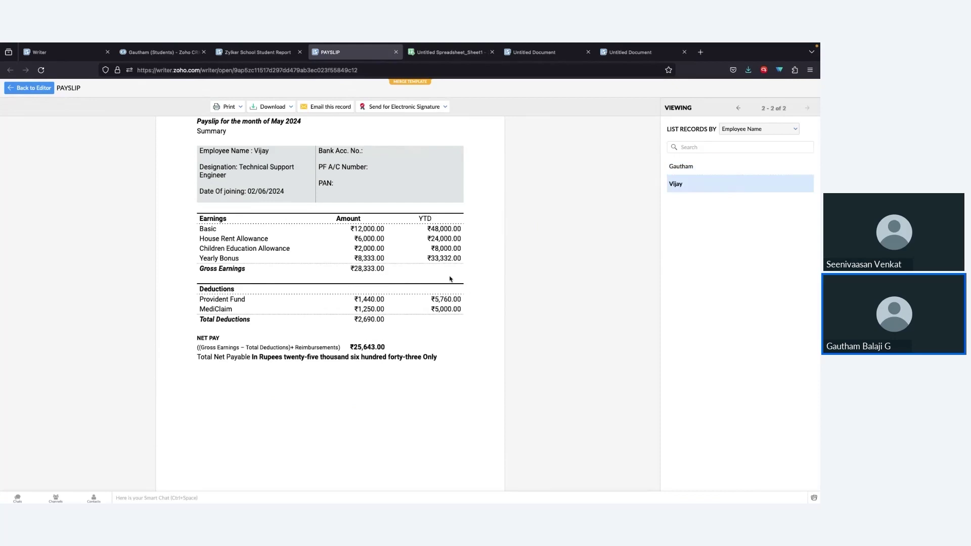
click(12, 89)
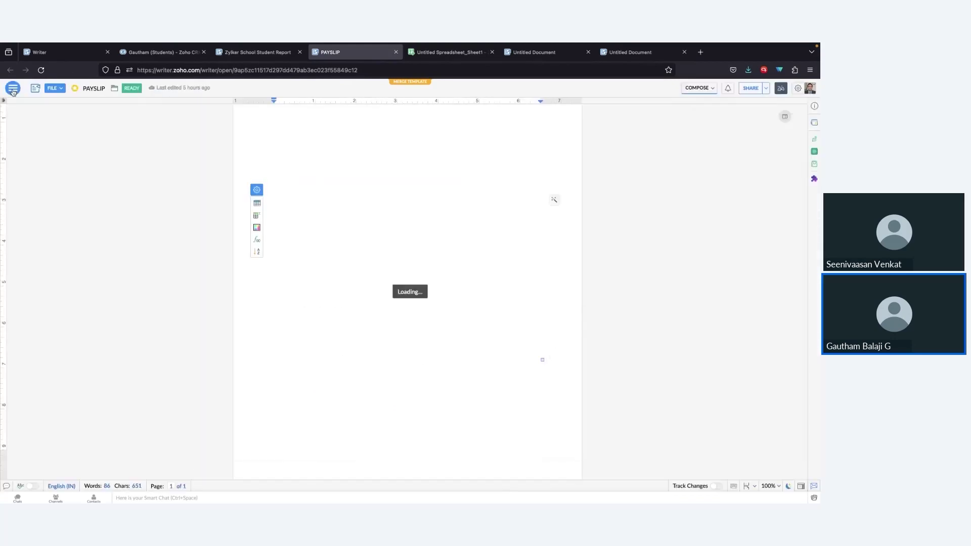
Inspect the NET PAY amount's formula and its table cell references, closing the formula editor without changes
scroll(191, 239, down, 2)
click(500, 414)
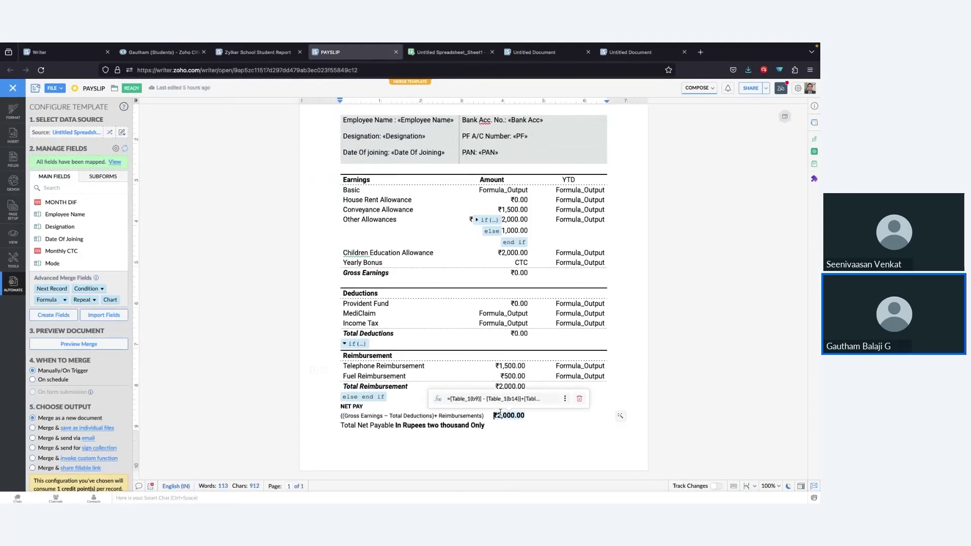
click(568, 400)
click(574, 409)
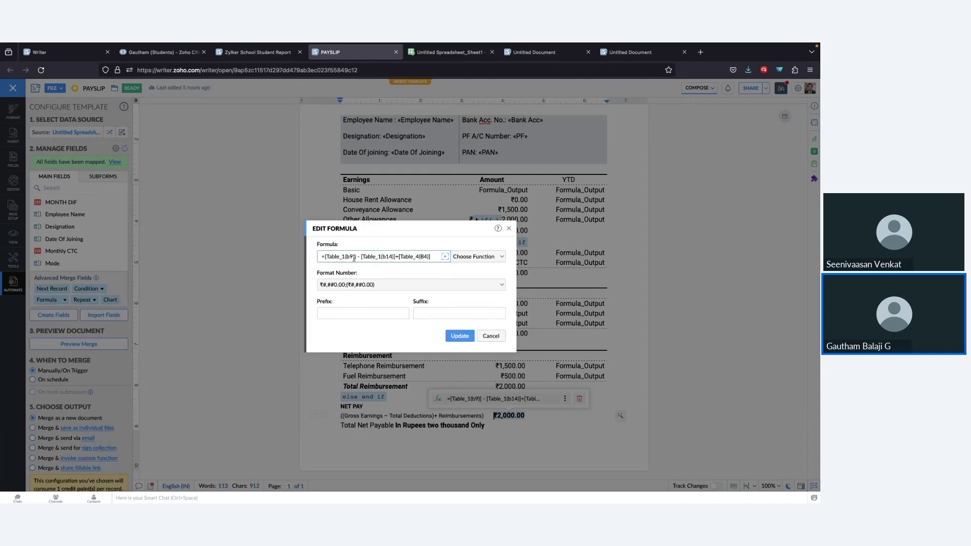
double_click(415, 255)
click(424, 255)
click(490, 337)
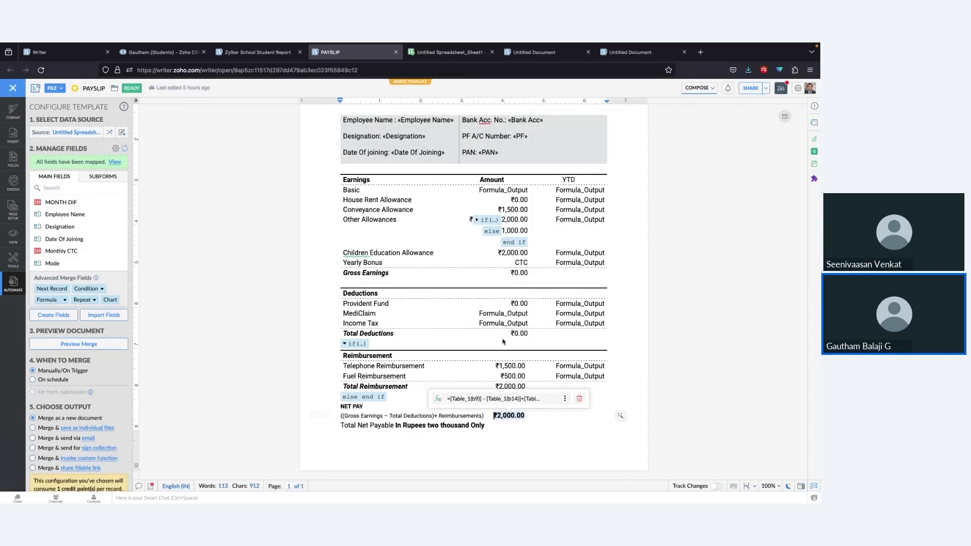
Inspect the number format, prefix and suffix of the Total Net Payable amount-in-words formula, closing the editor without changes
click(439, 426)
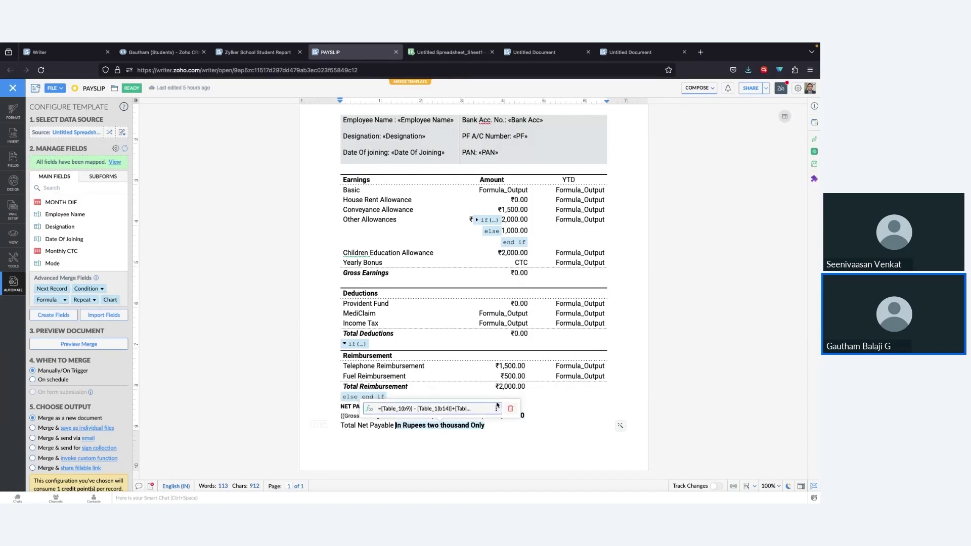
click(496, 408)
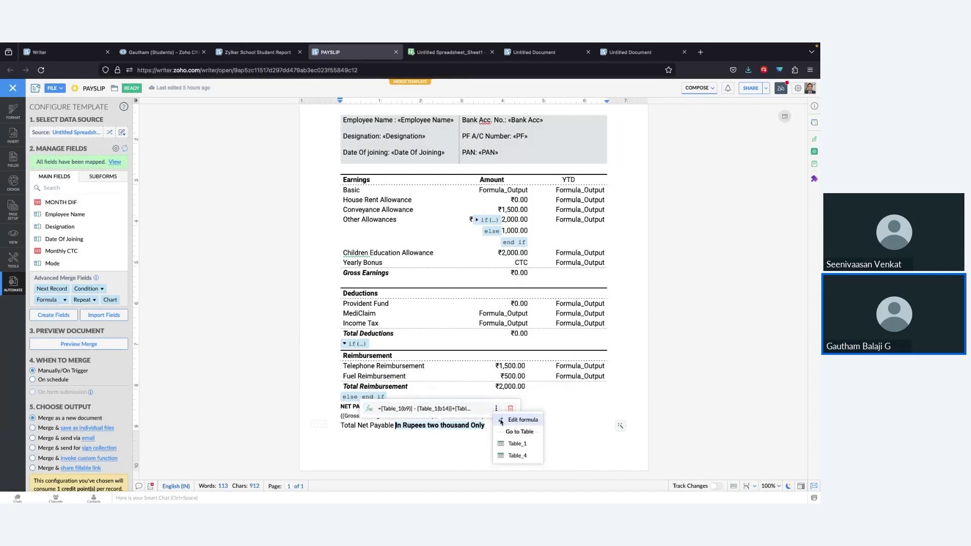
click(501, 421)
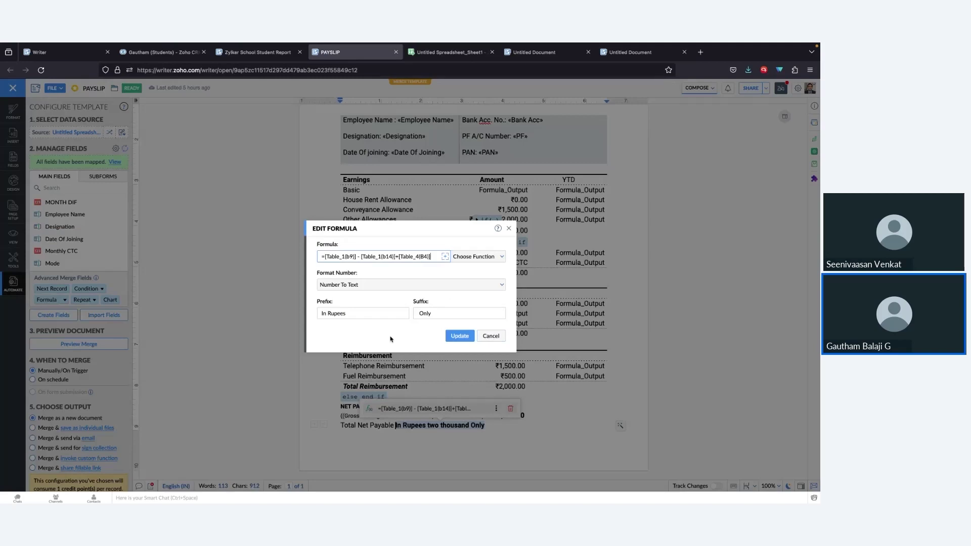
click(491, 336)
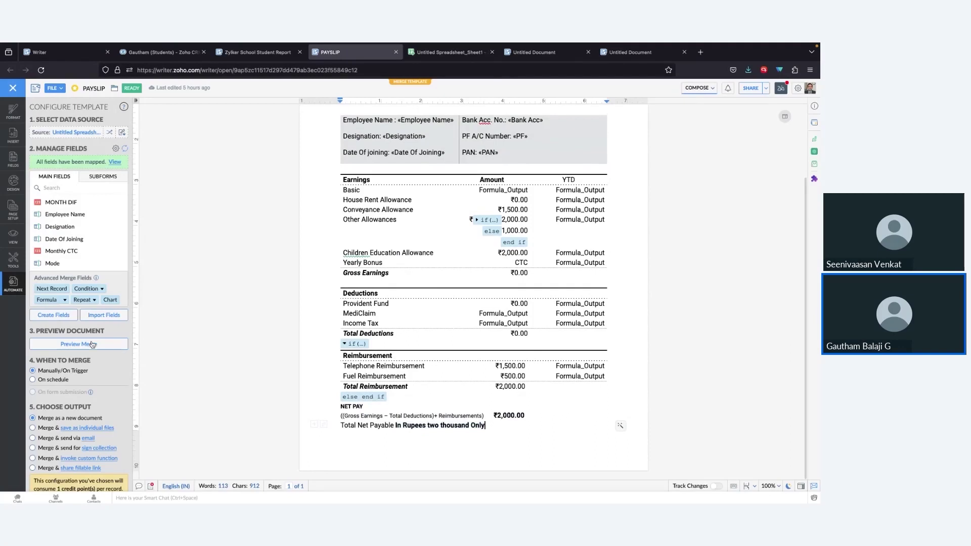
Preview the merged payslip again, switch to the presentation slideshow and advance past the conditional signer fields slide
click(94, 344)
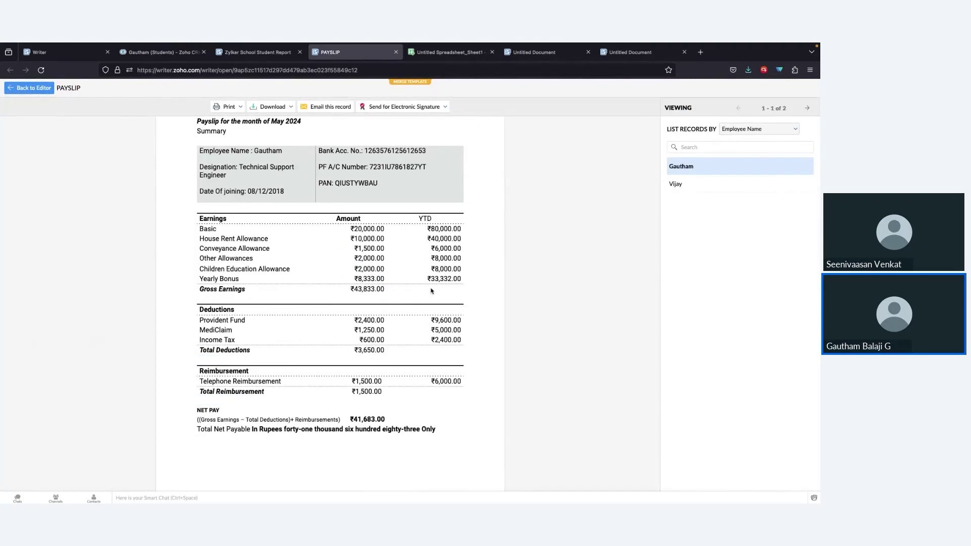
key(alt+Tab)
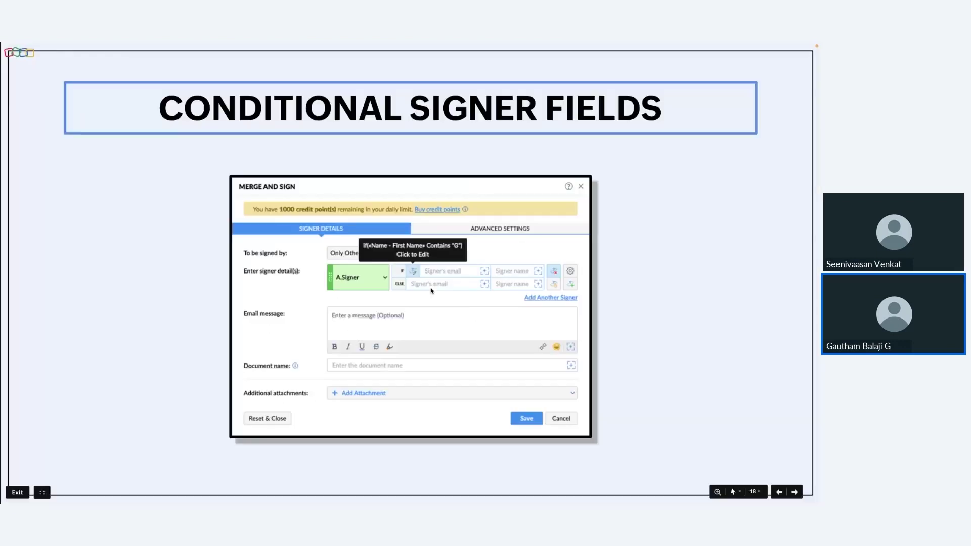
key(Right)
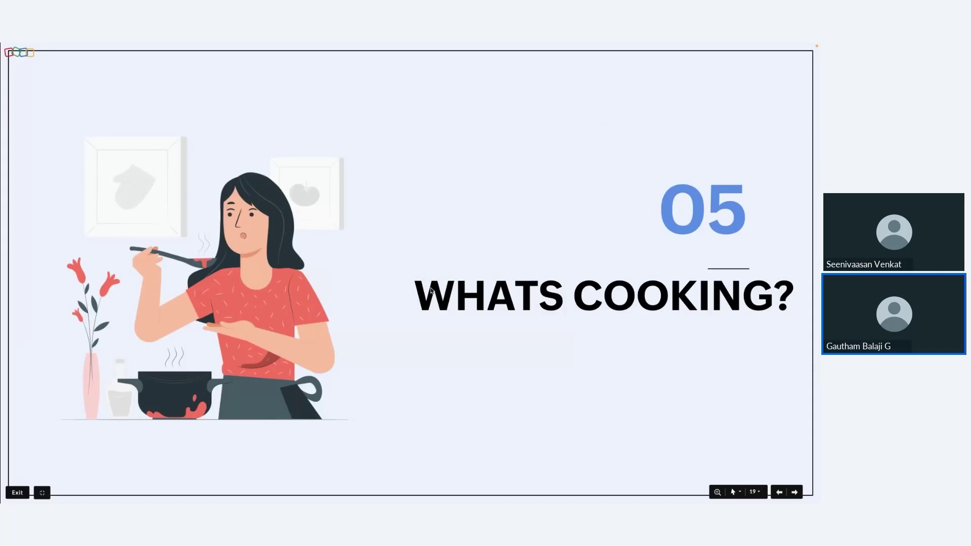